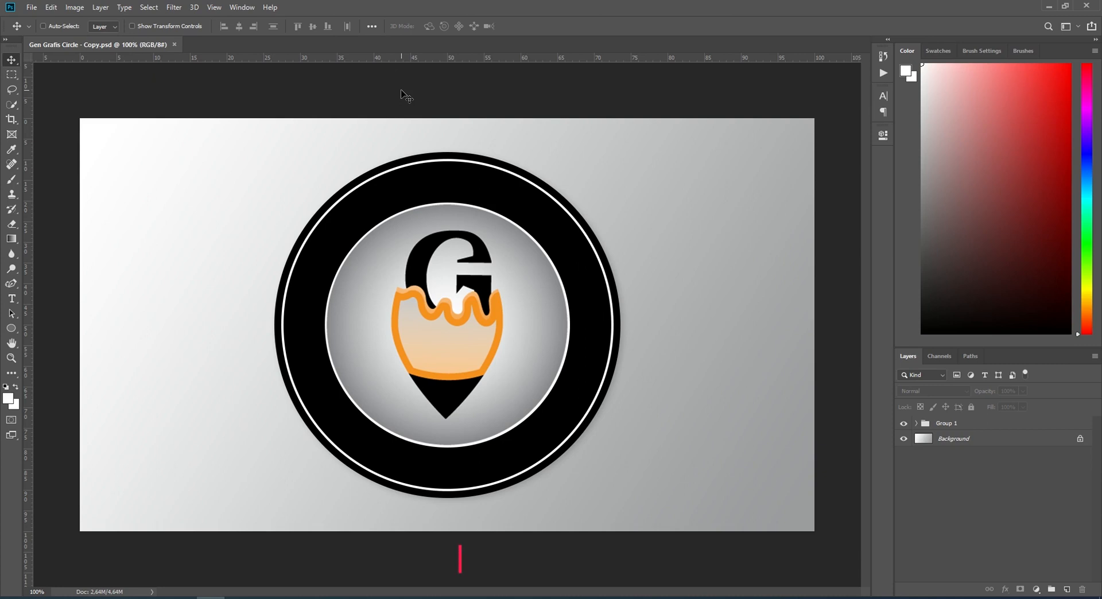
Step: Show the rulers around the canvas and set their units to percent
key("ctrl+r")
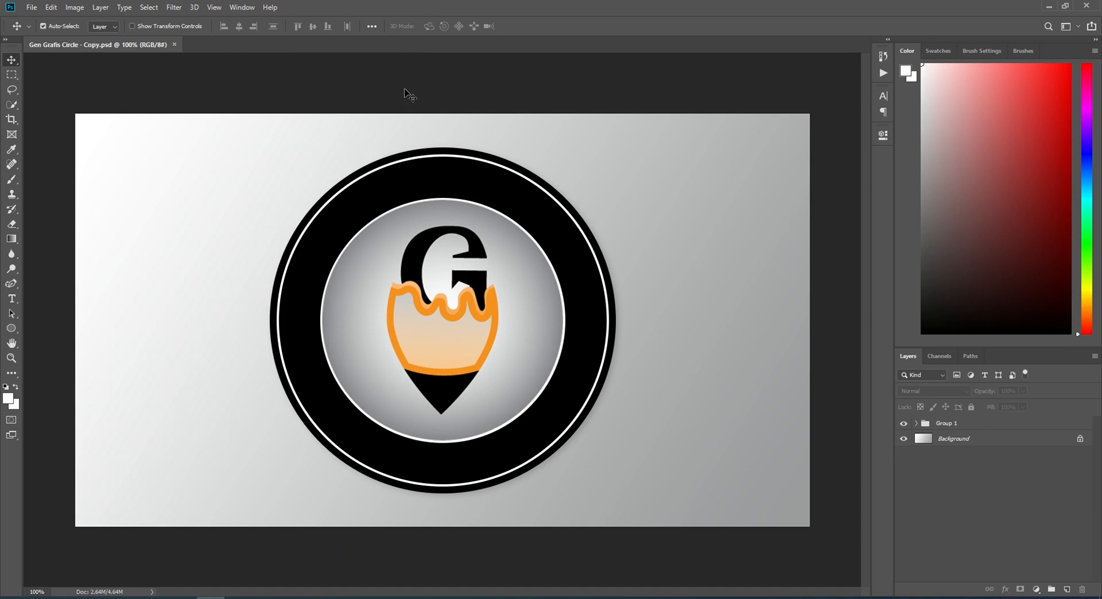
key("ctrl+r")
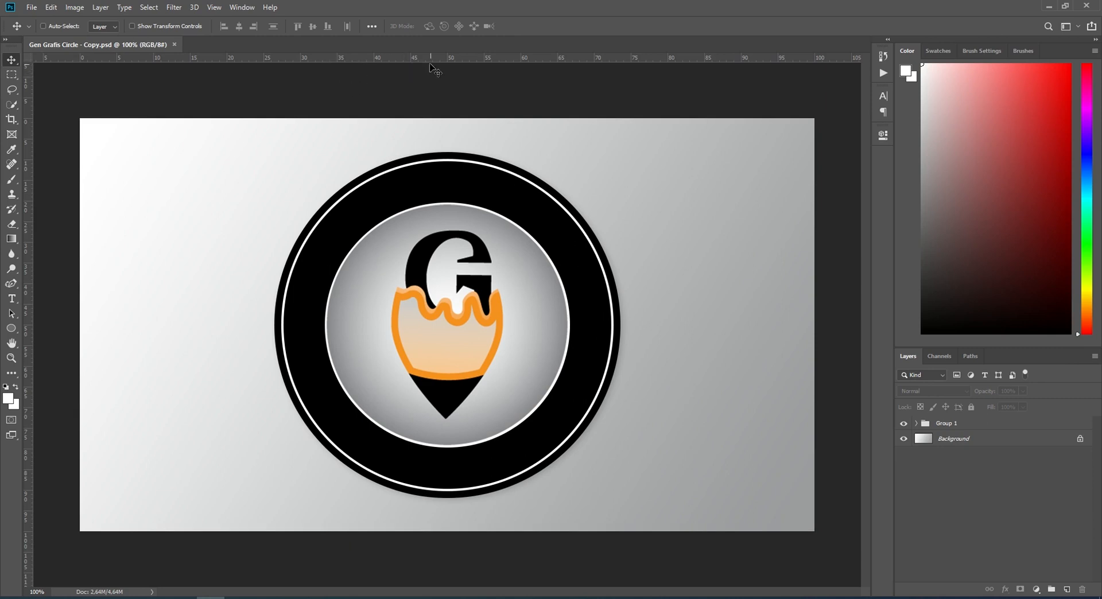
right_click(455, 57)
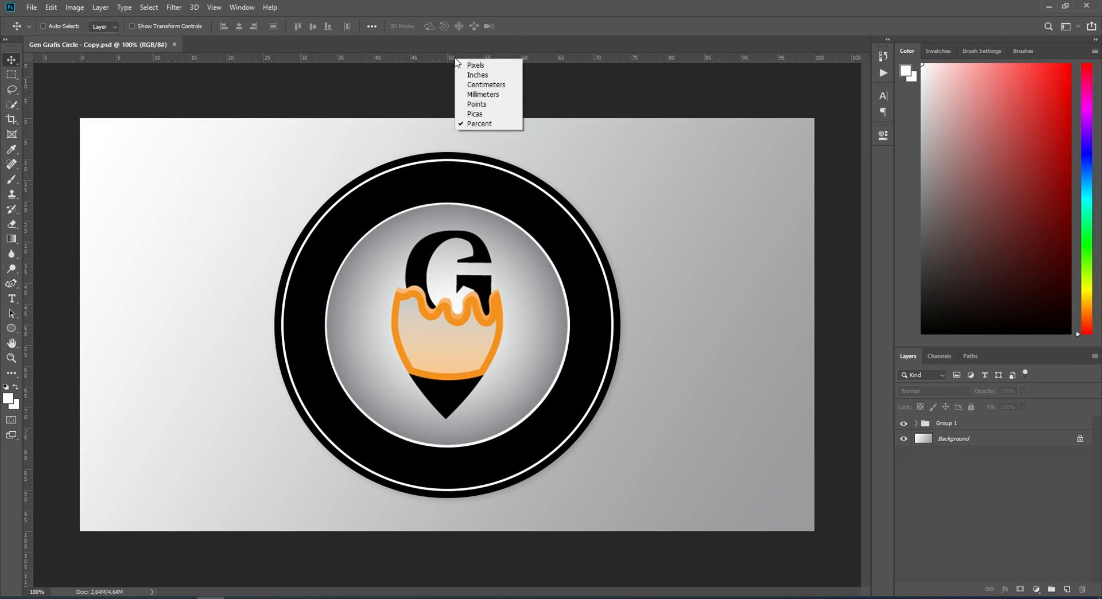
left_click(478, 124)
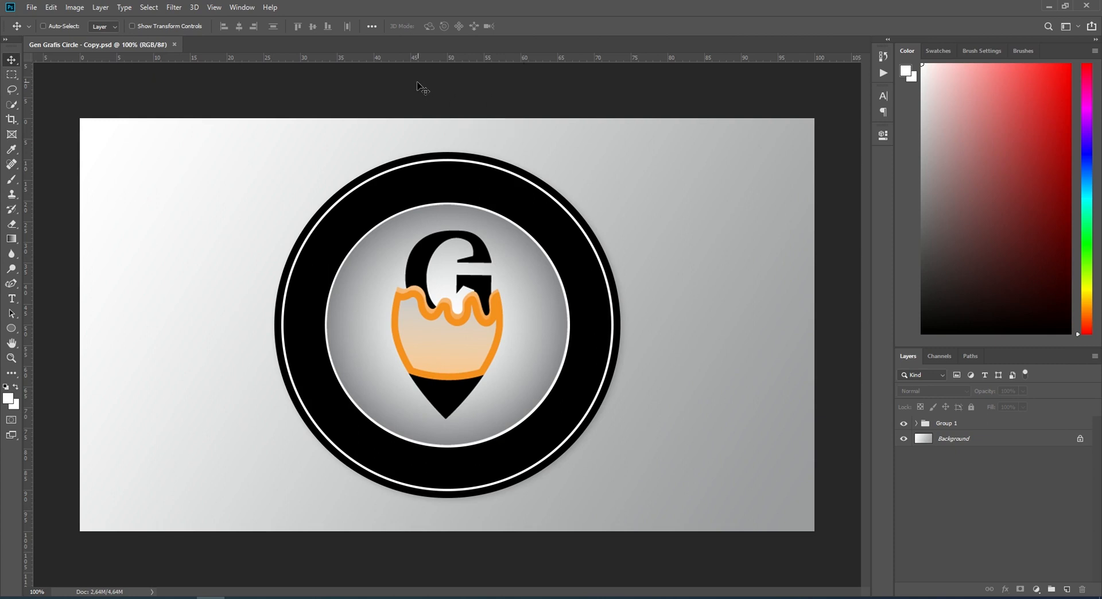
Step: Add a vertical guide at the 50% position of the canvas
left_click(214, 7)
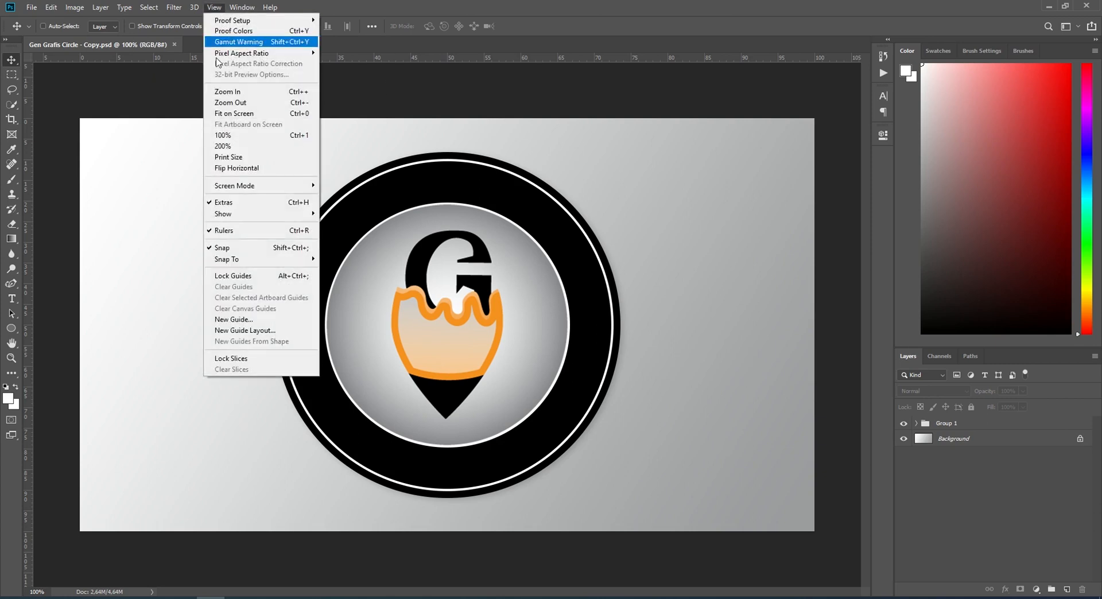
left_click(241, 319)
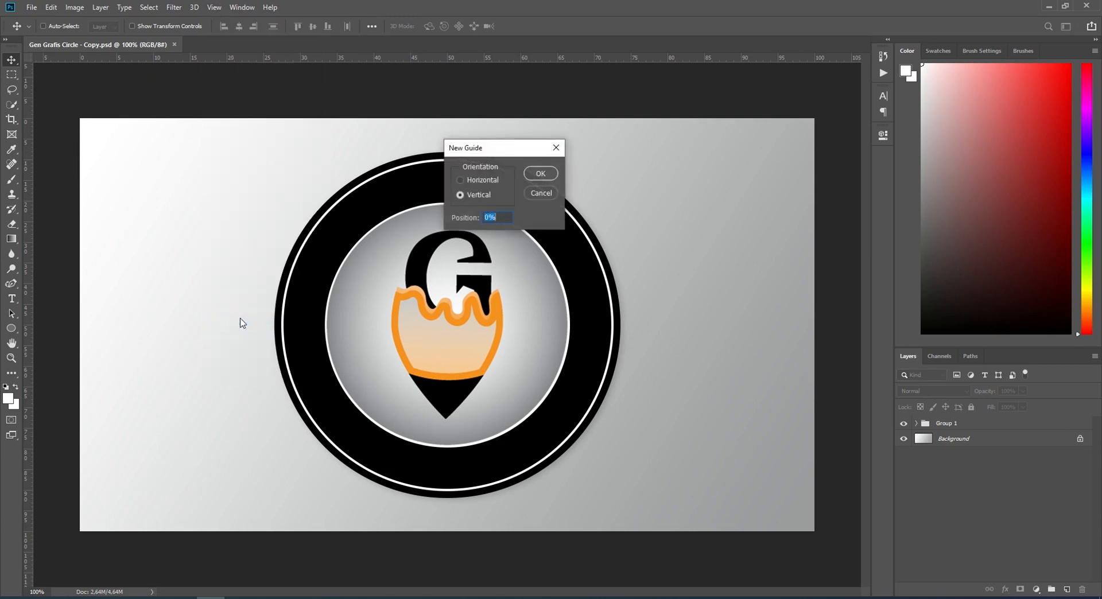
type("50")
left_click(538, 172)
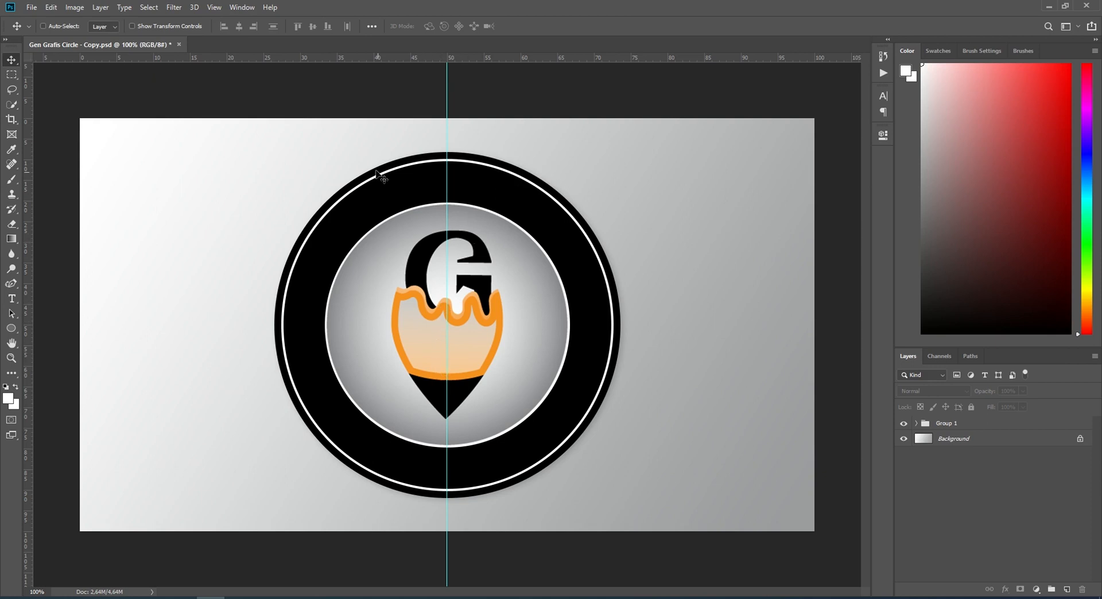
Step: Add a horizontal guide at the 50% position of the canvas
left_click(214, 6)
left_click(241, 323)
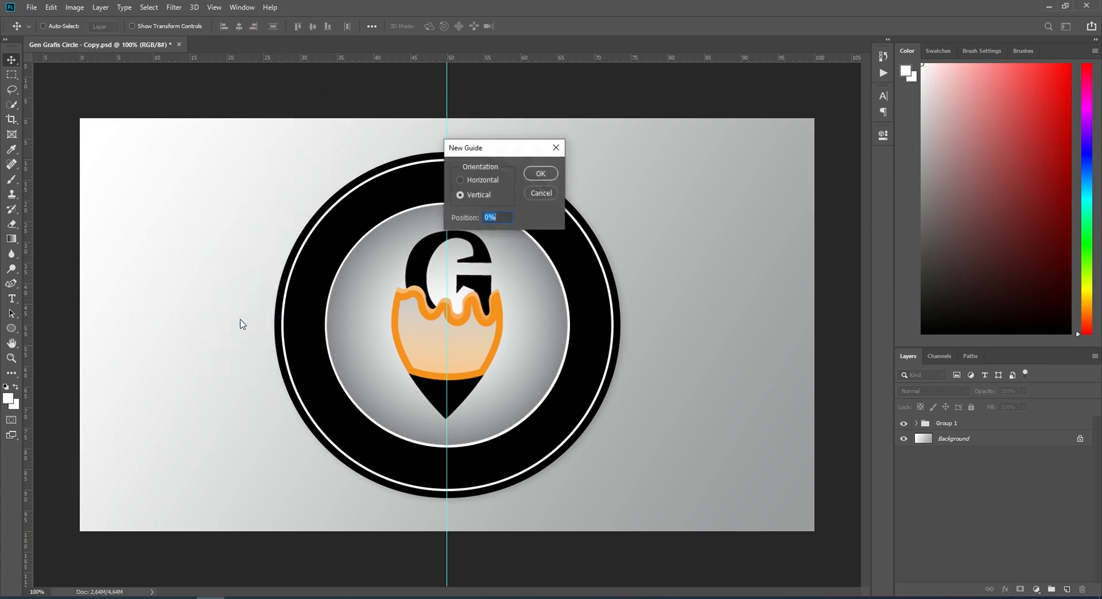
left_click(459, 179)
left_click(464, 217)
type("50")
left_click(535, 172)
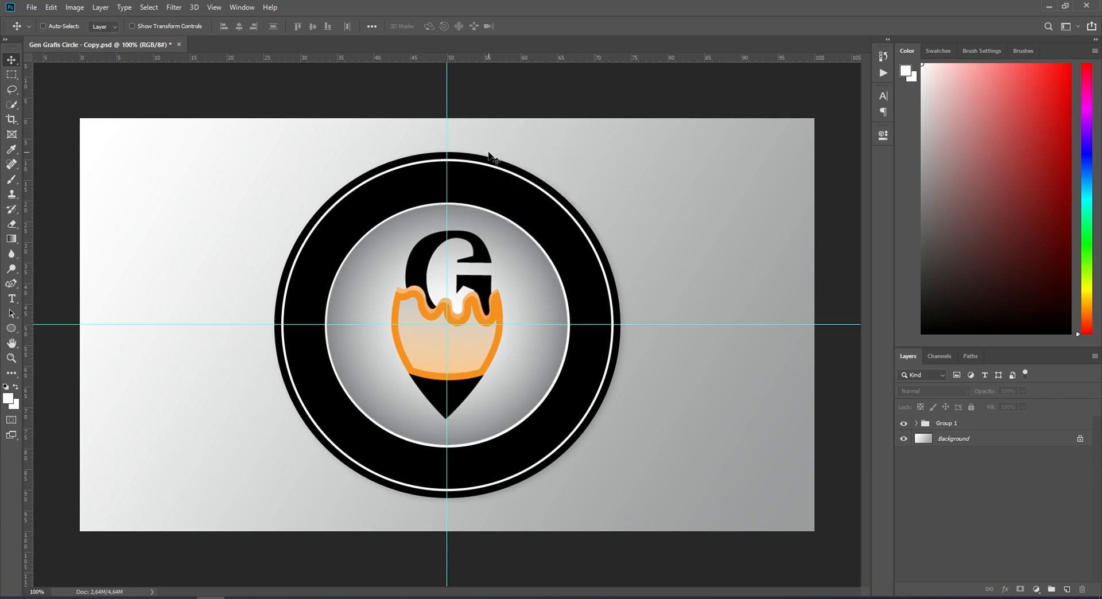
left_click(213, 7)
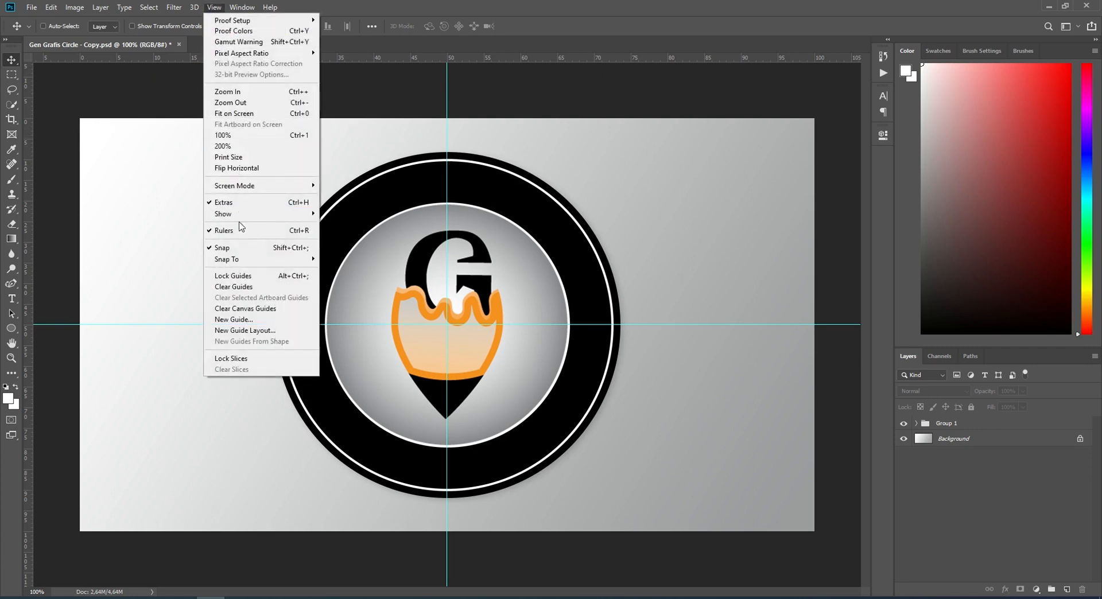
mouse_move(241, 260)
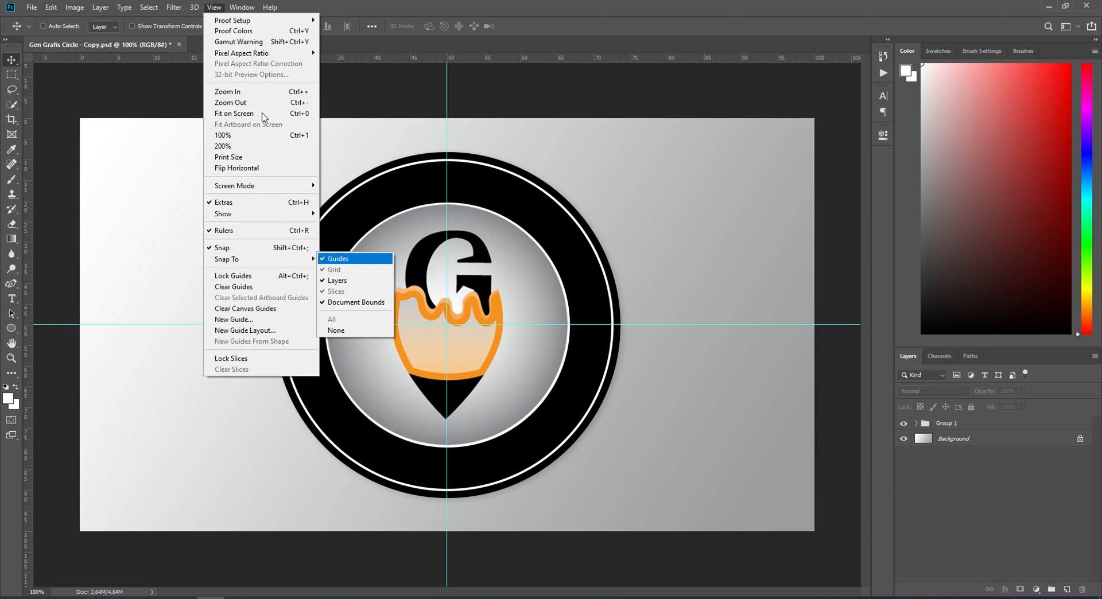
left_click(214, 7)
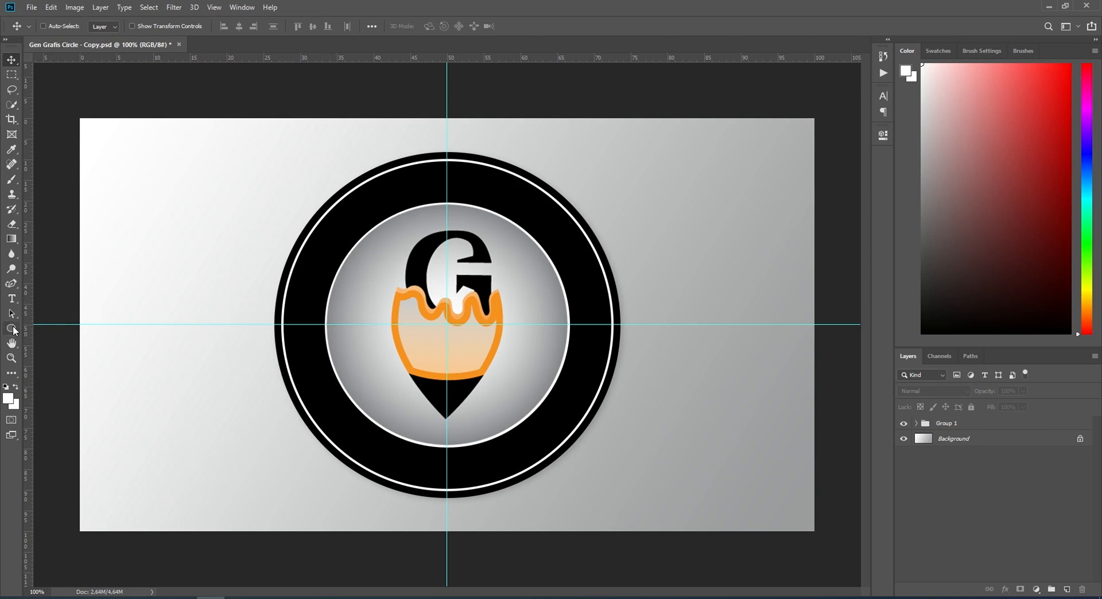
Step: Draw a circular path about 454 px in diameter, centred on the guides' intersection, just outside the inner white ring
left_click(12, 329)
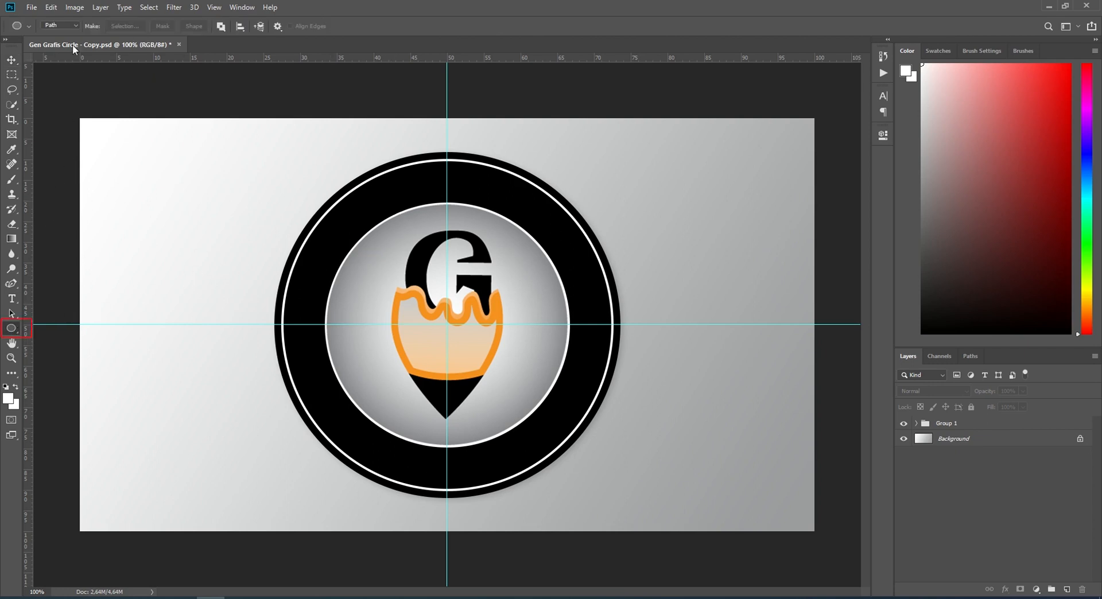
left_click(73, 27)
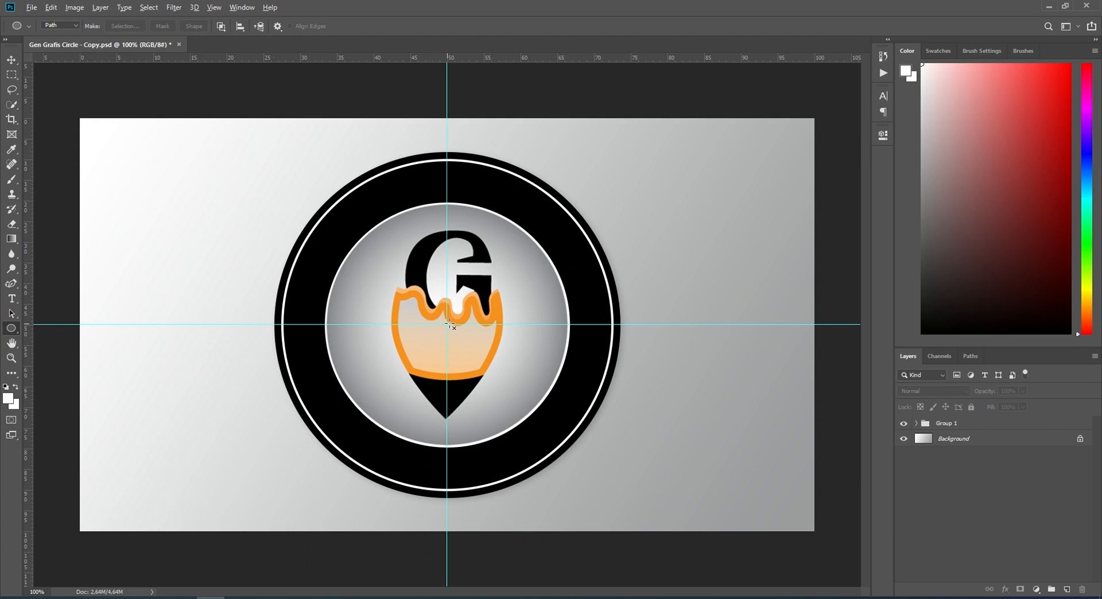
left_click_drag(447, 325, 595, 456)
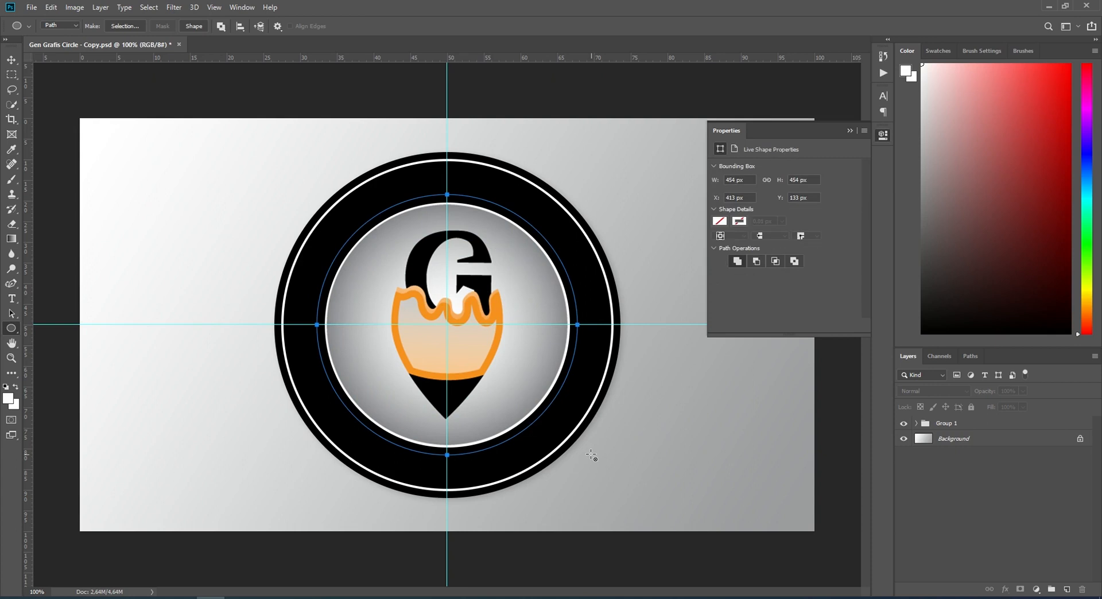
left_click(849, 131)
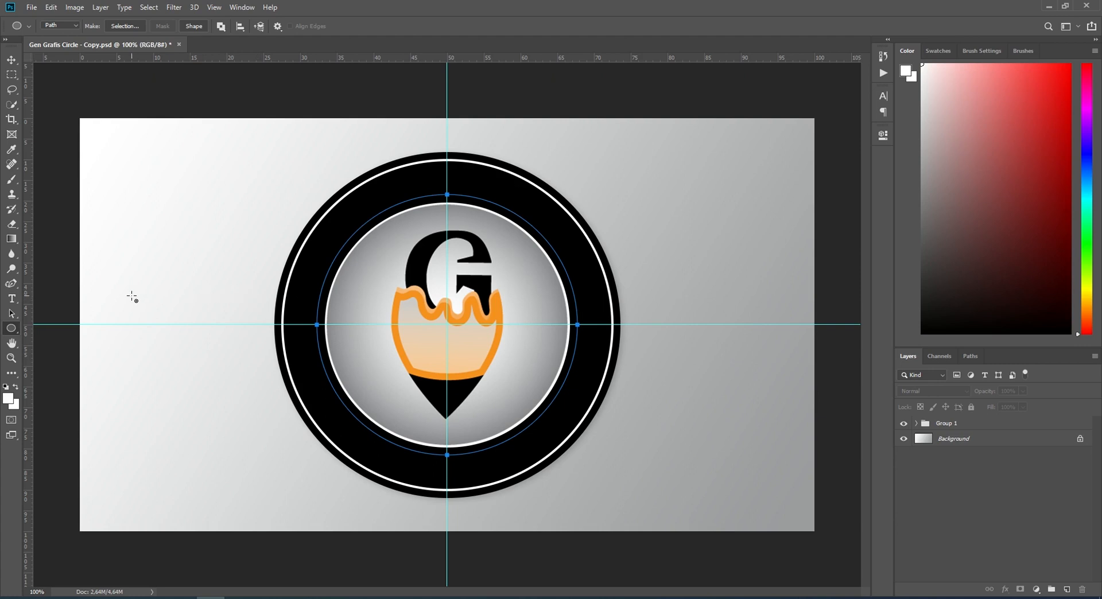
Step: Choose the Horizontal Type Tool and set the text color to white (ffffff)
left_click(11, 298)
right_click(10, 300)
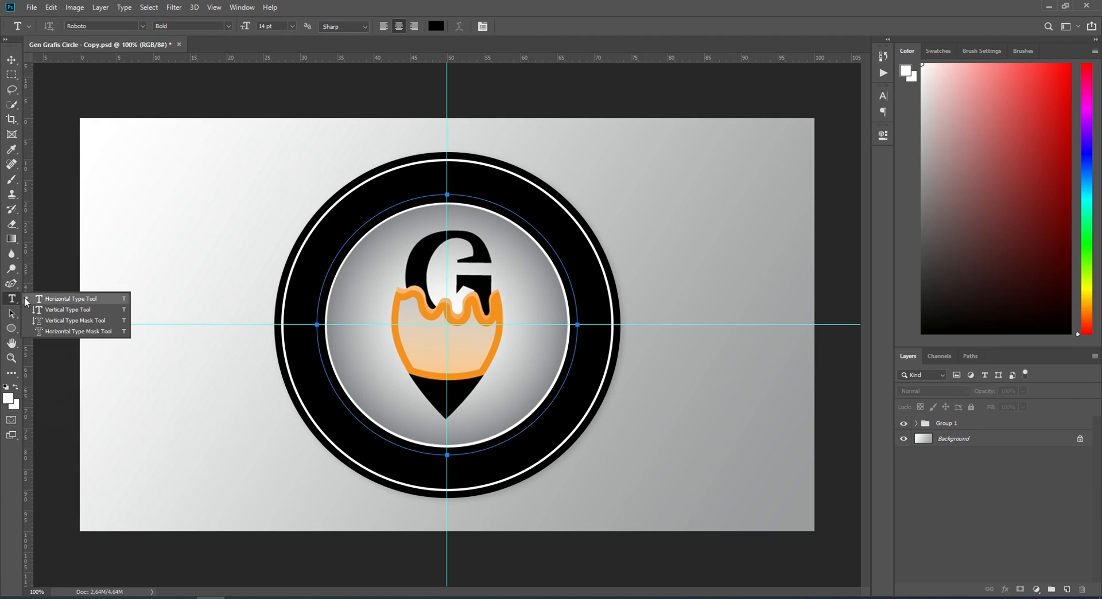
left_click(59, 299)
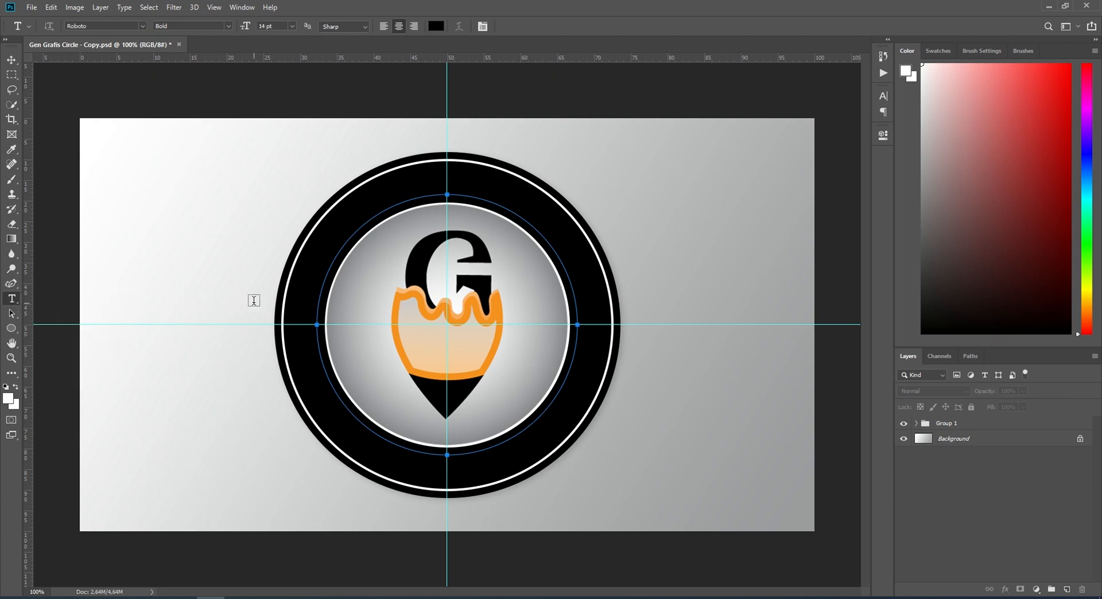
key("d")
left_click(436, 27)
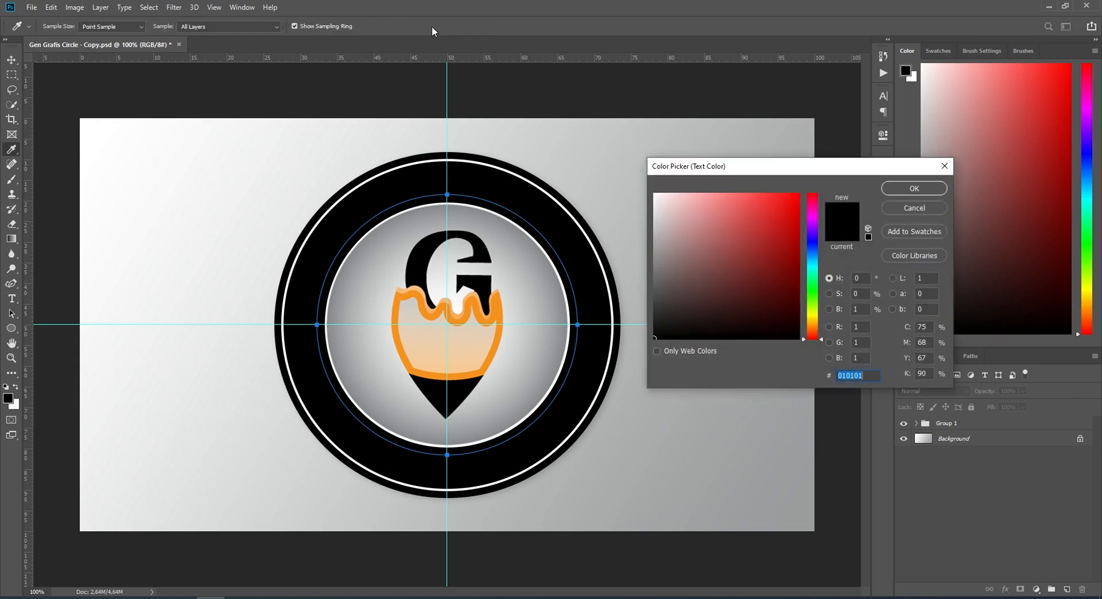
left_click(655, 194)
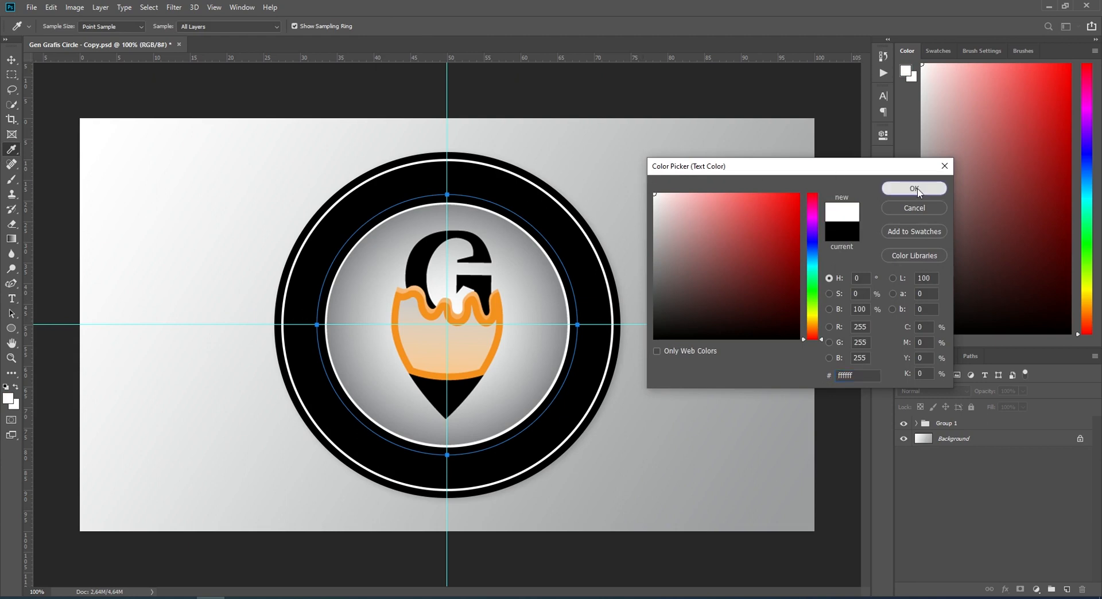
left_click(915, 189)
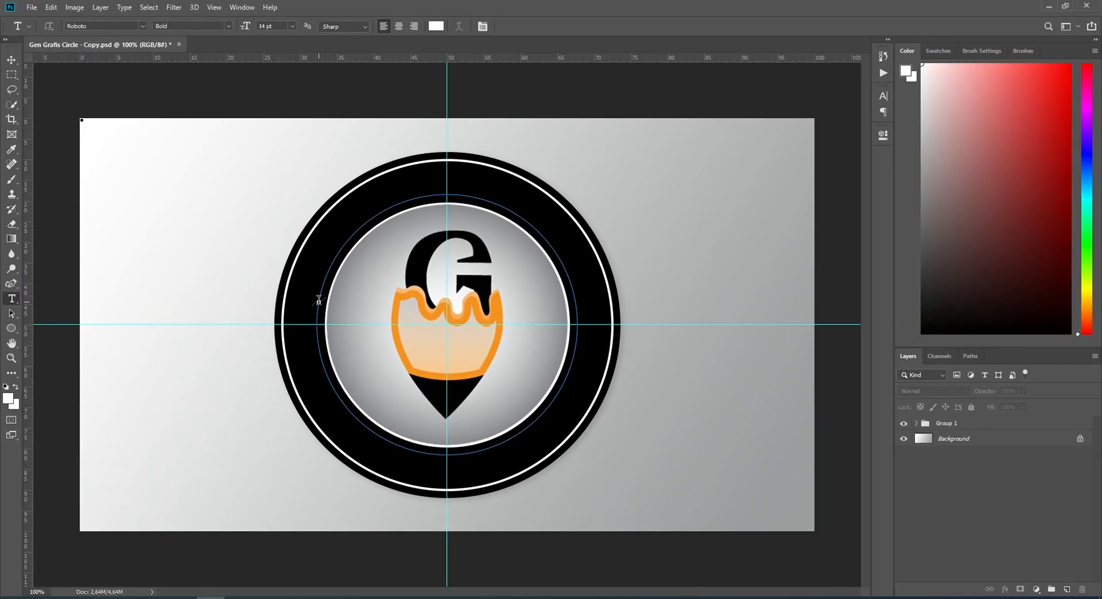
Step: Add the text GENERASI GRAFIS along the circular path, starting on the left side of the black ring
left_click(319, 300)
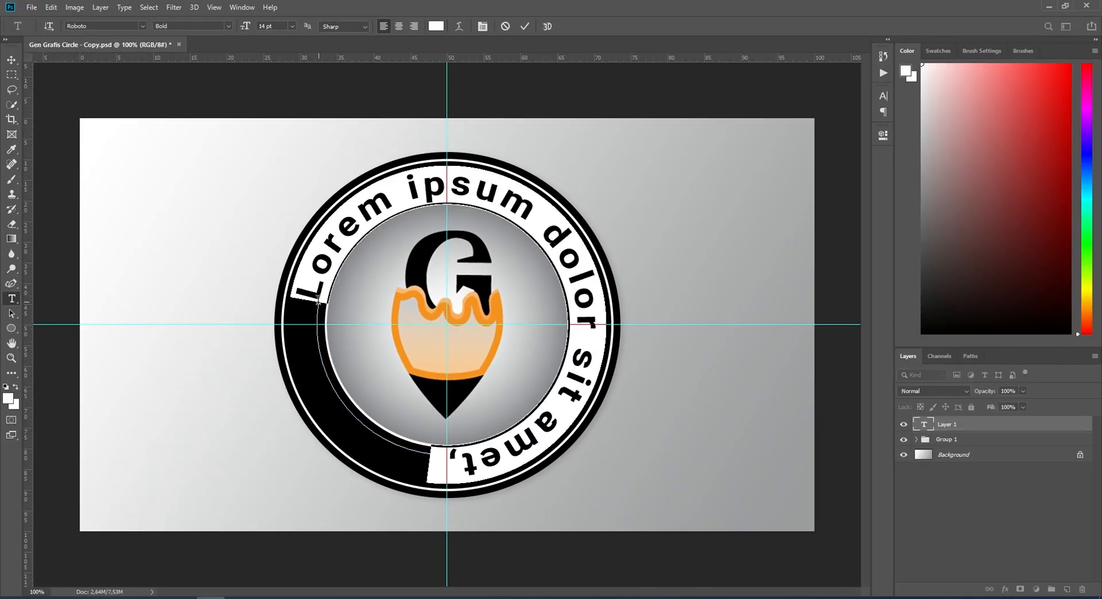
type("GENE")
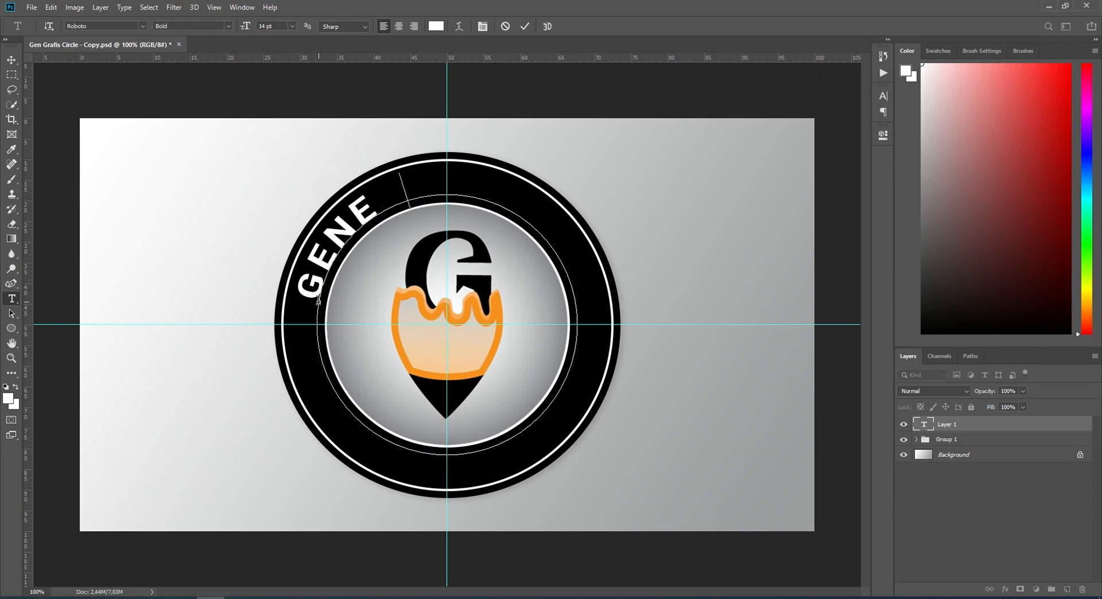
type("RASI")
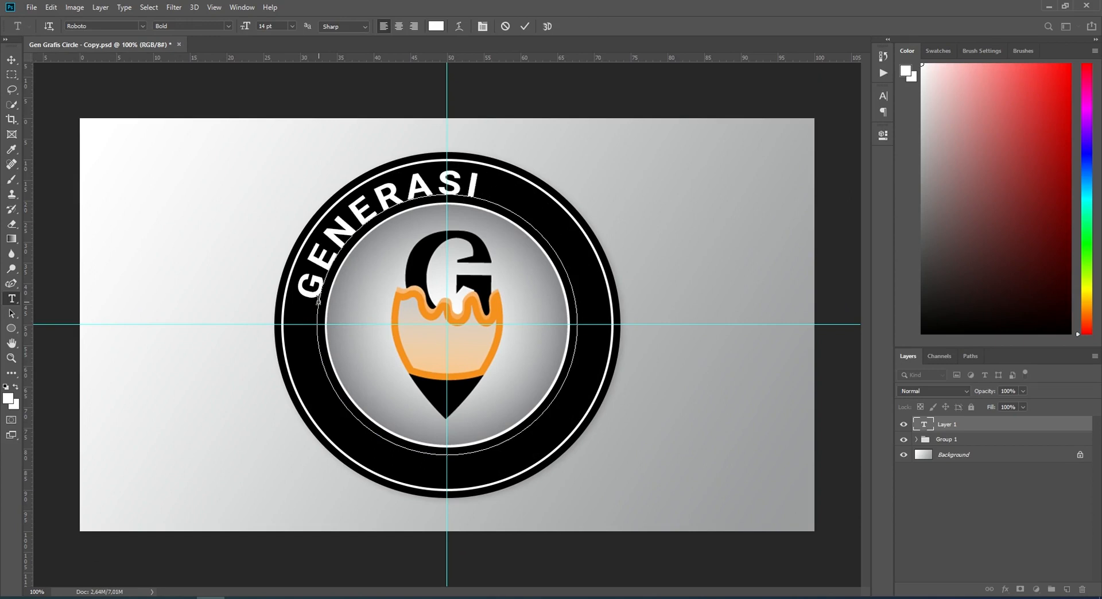
type(" GRAFIS")
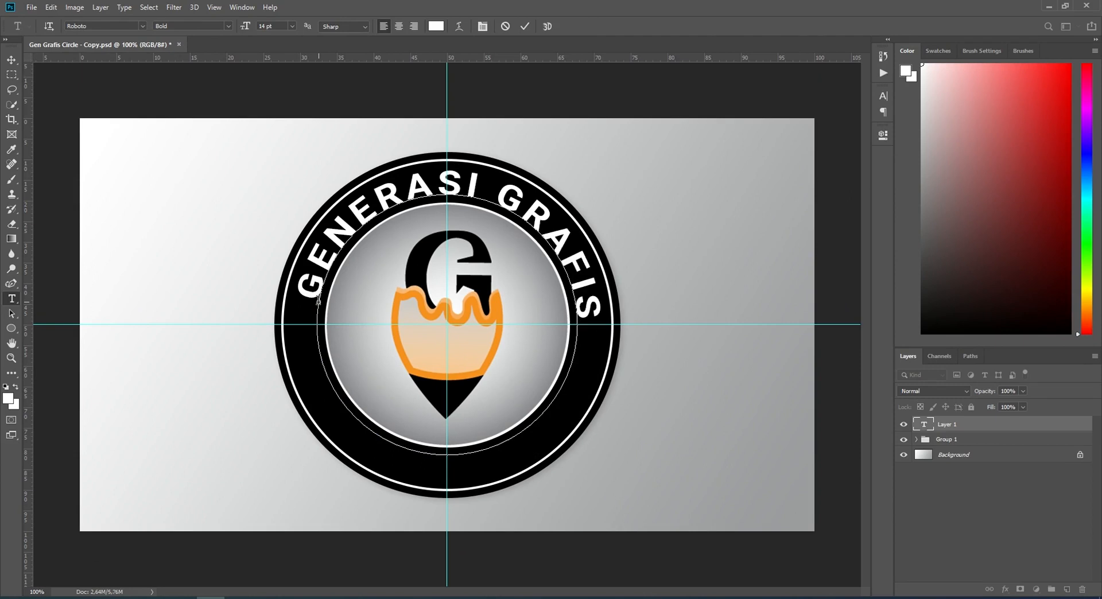
key("ctrl+Return")
left_click(11, 60)
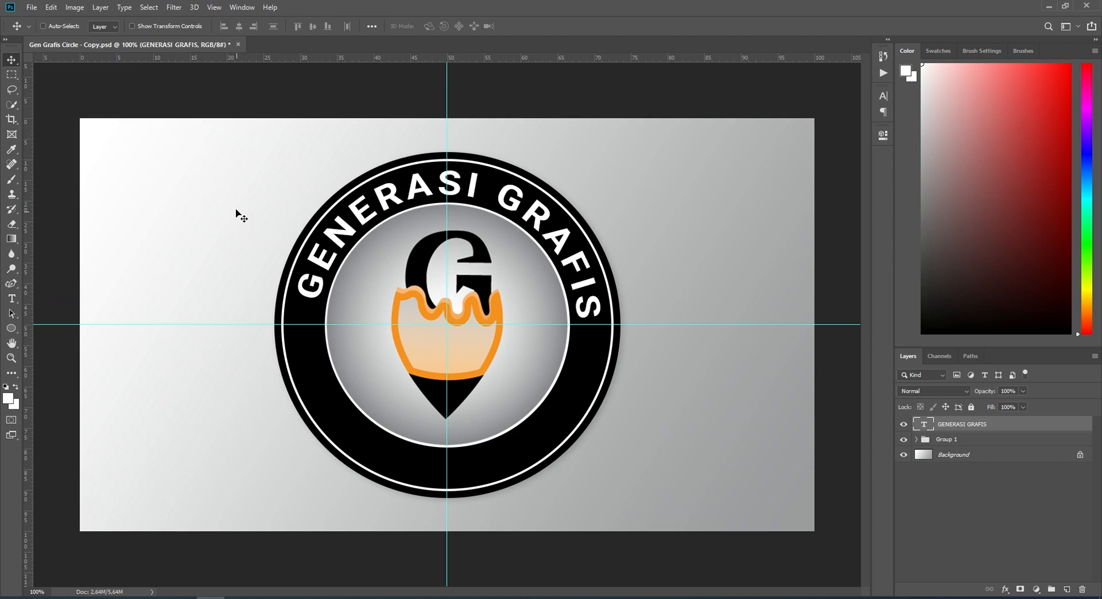
Step: Set the font size of the GENERASI GRAFIS text to 12 pt
left_click(12, 299)
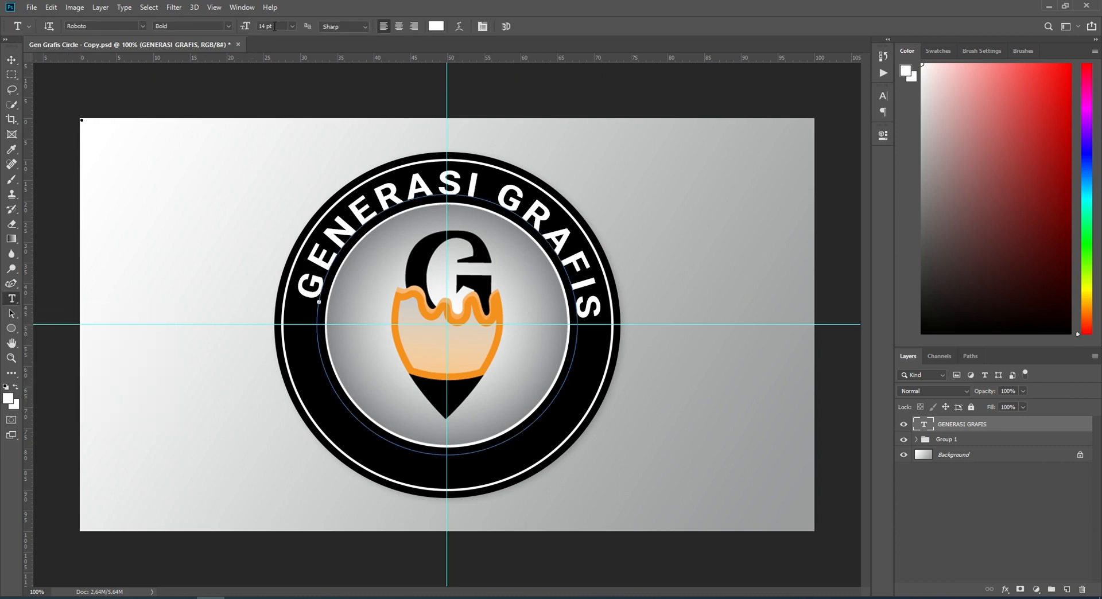
left_click(273, 26)
type("12")
key("Return")
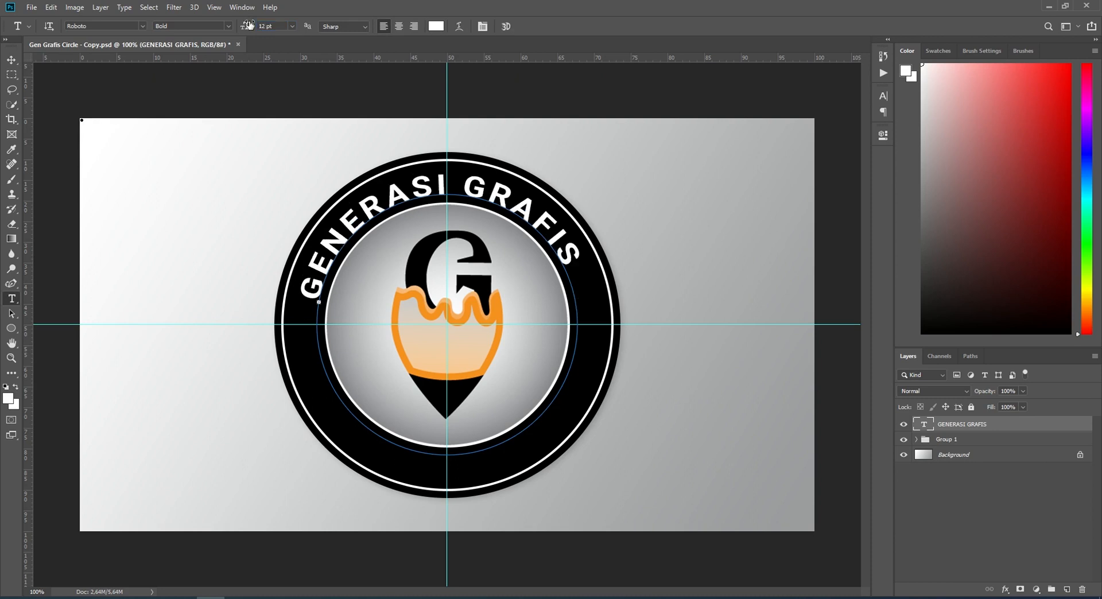
Step: Place the text's start and end points where the circular path crosses the horizontal guide, and centre-align the text between them
left_click(12, 315)
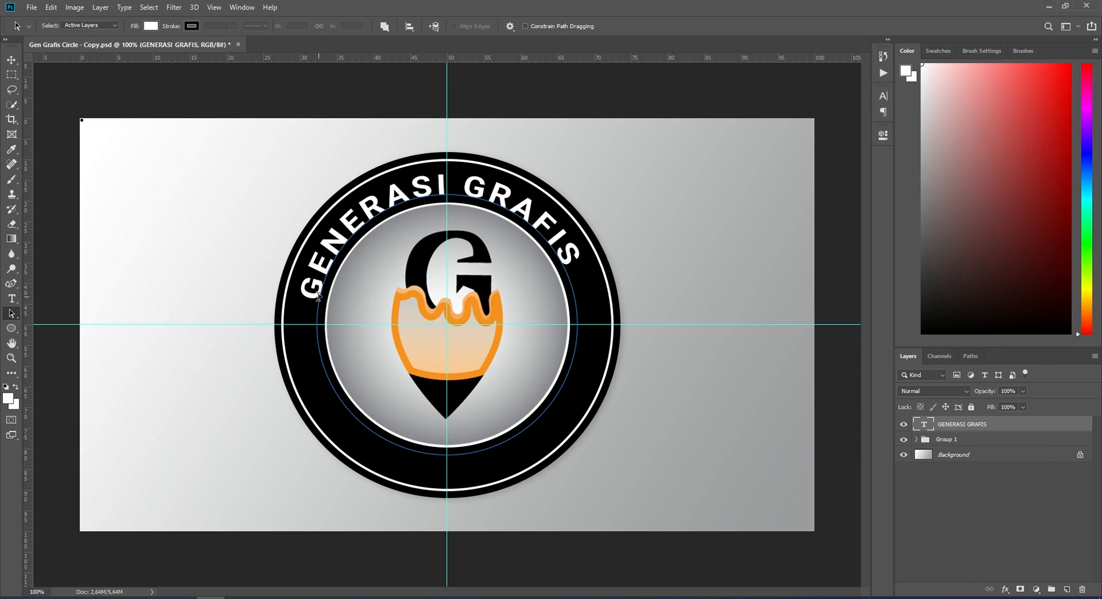
left_click_drag(319, 297, 315, 321)
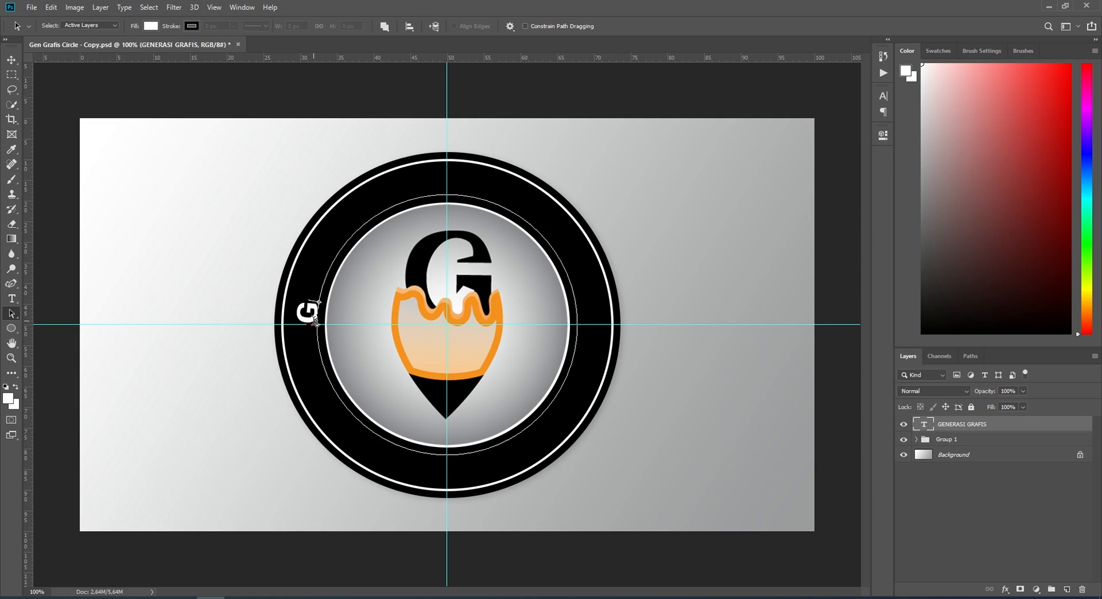
left_click_drag(315, 321, 315, 319)
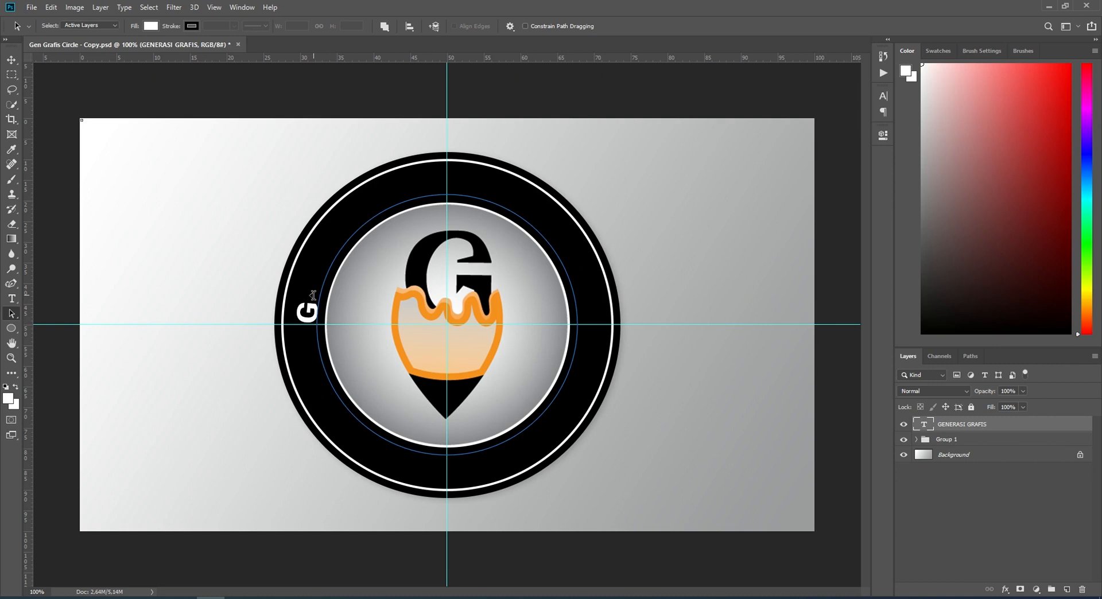
mouse_move(313, 295)
left_mouse_down()
mouse_move(345, 210)
mouse_move(436, 178)
mouse_move(500, 198)
mouse_move(549, 234)
mouse_move(579, 283)
mouse_move(581, 317)
left_mouse_up()
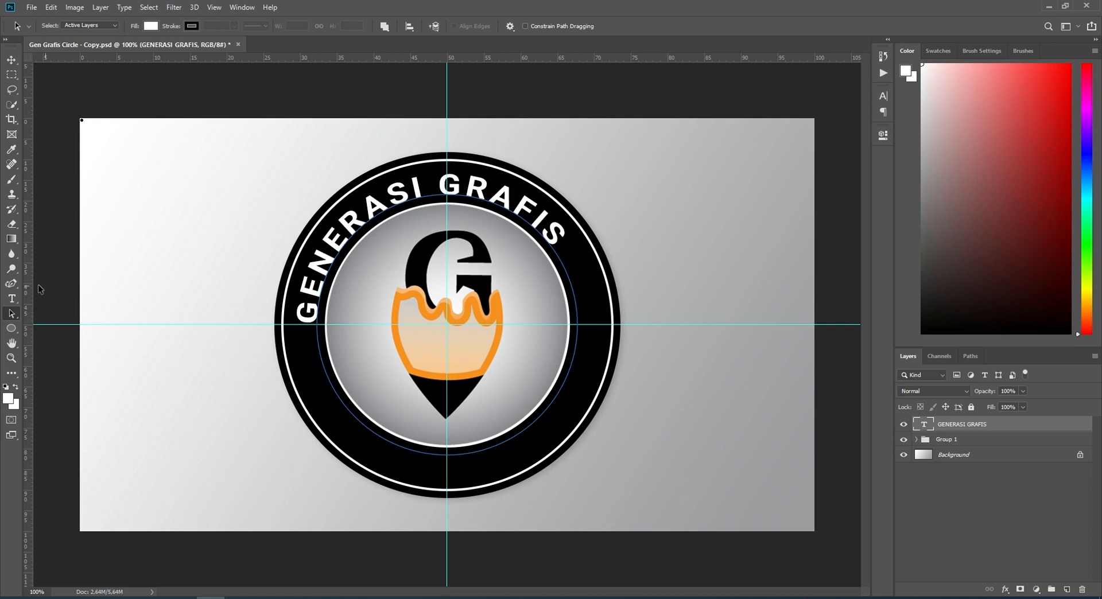
left_click(11, 298)
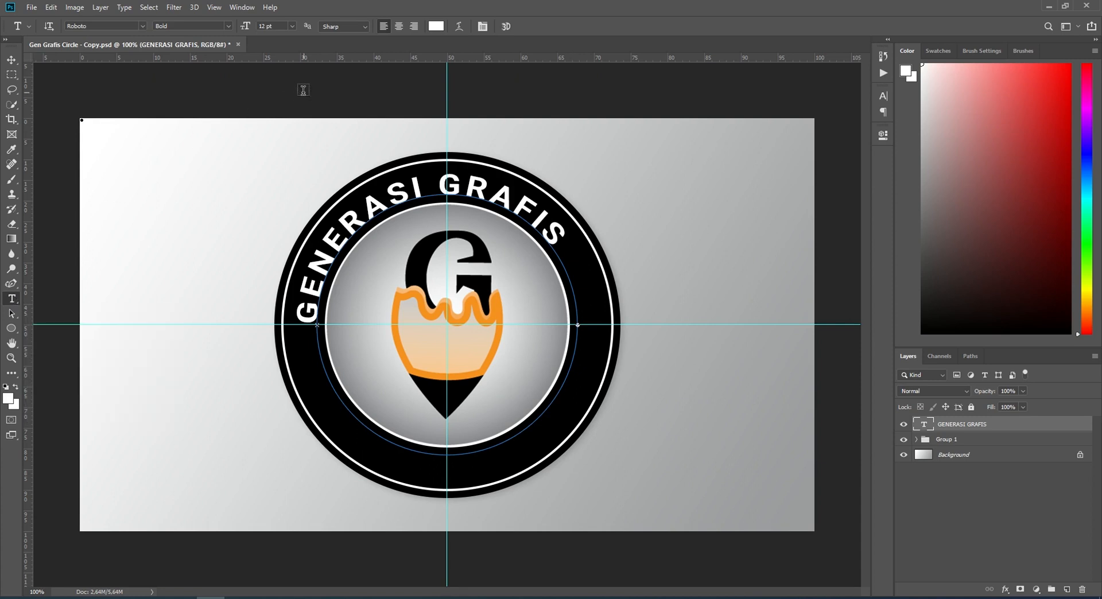
left_click(399, 26)
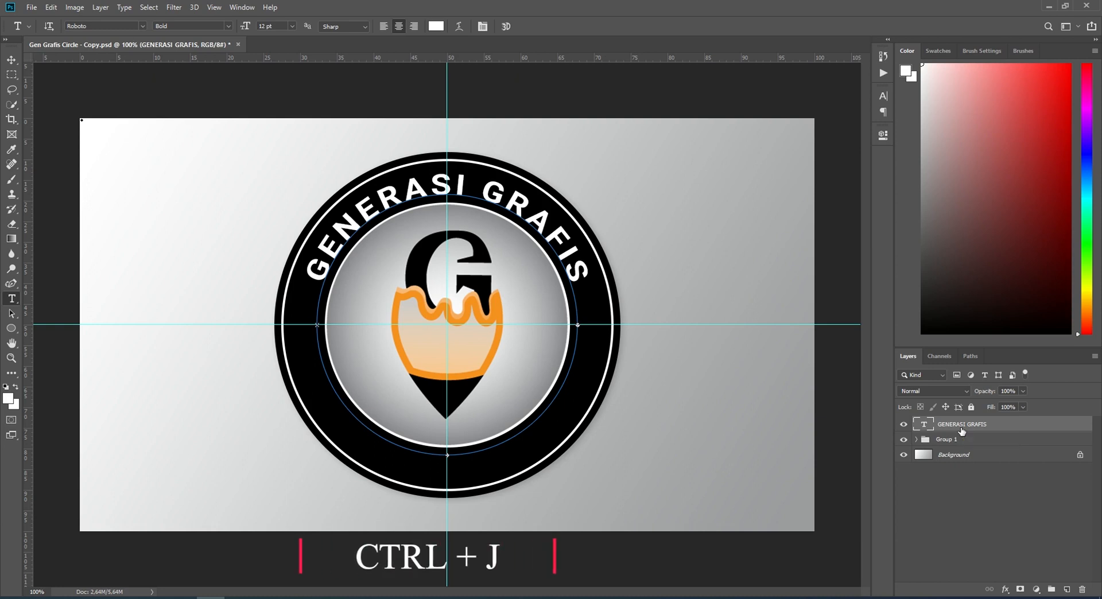
Step: Duplicate the GENERASI GRAFIS text layer and slide the copy along the circular path to the lower half of the black ring
key("ctrl+j")
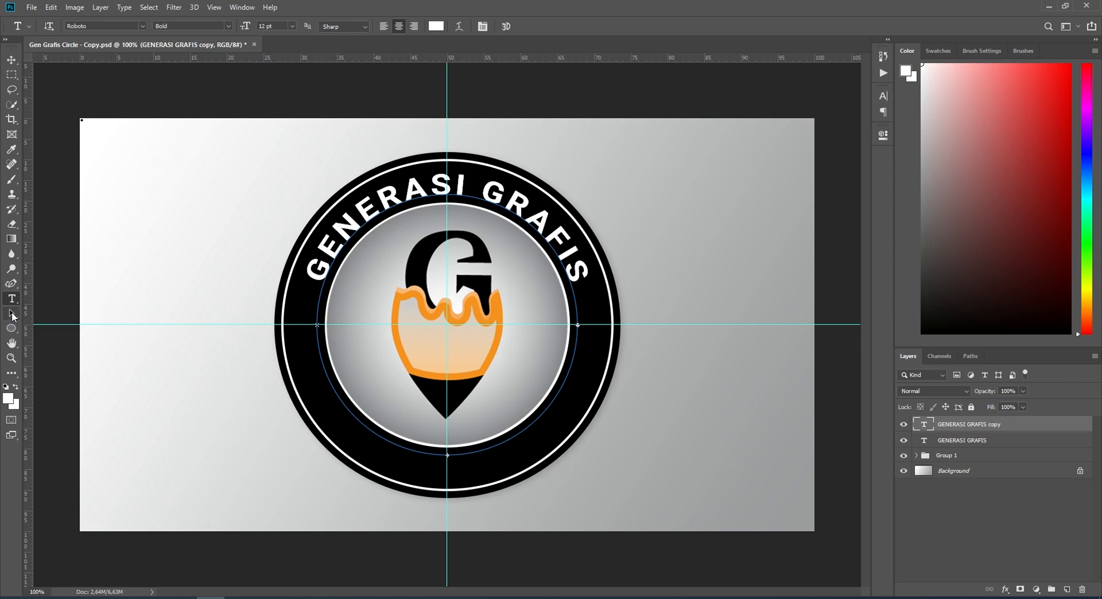
left_click(12, 314)
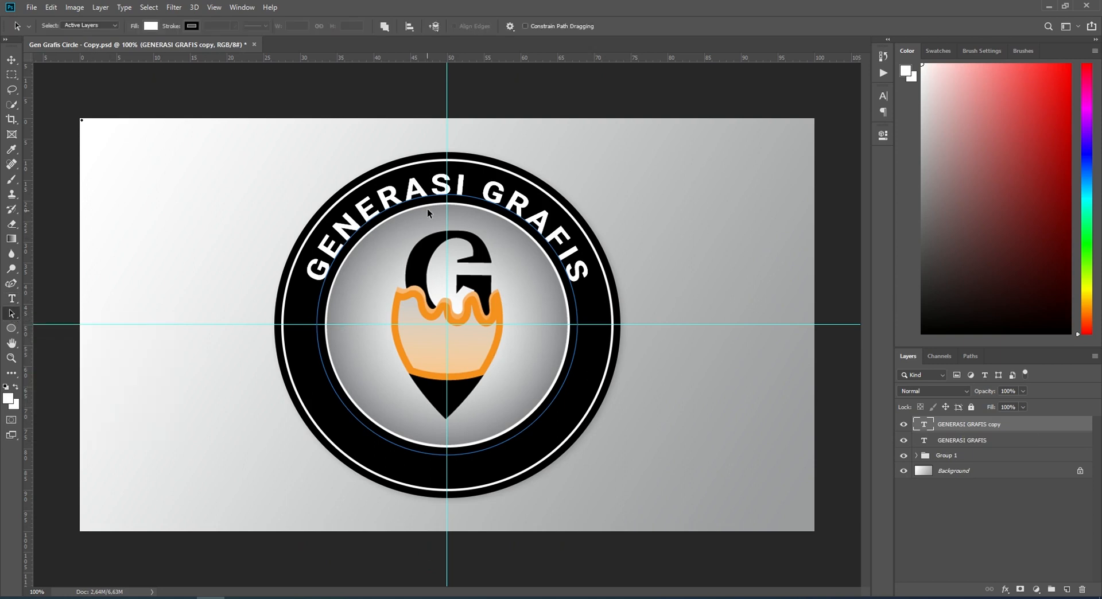
left_click(447, 185)
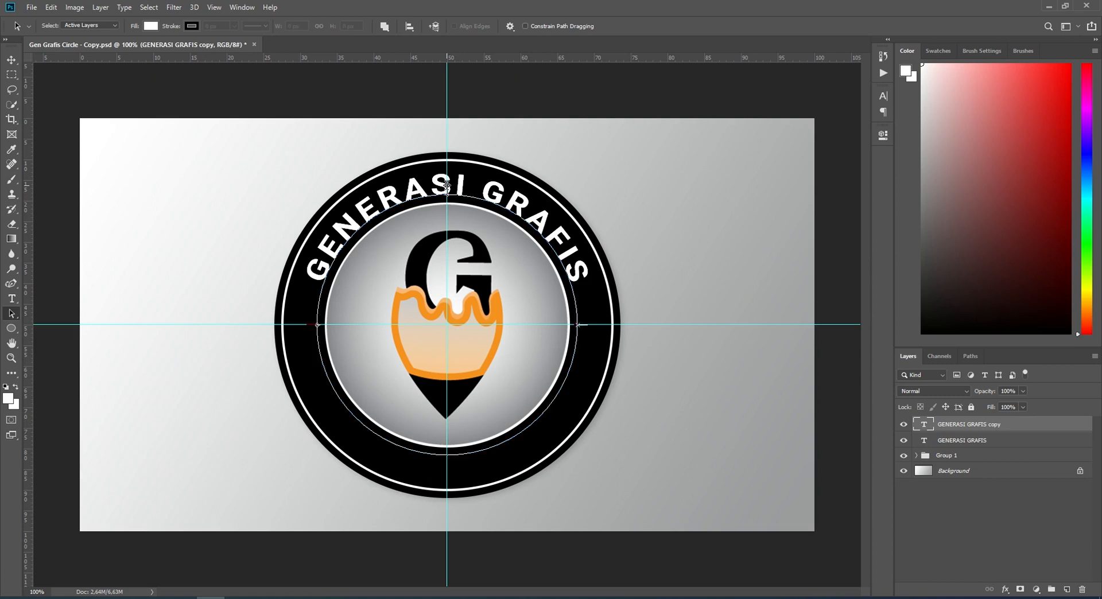
left_click_drag(447, 185, 453, 186)
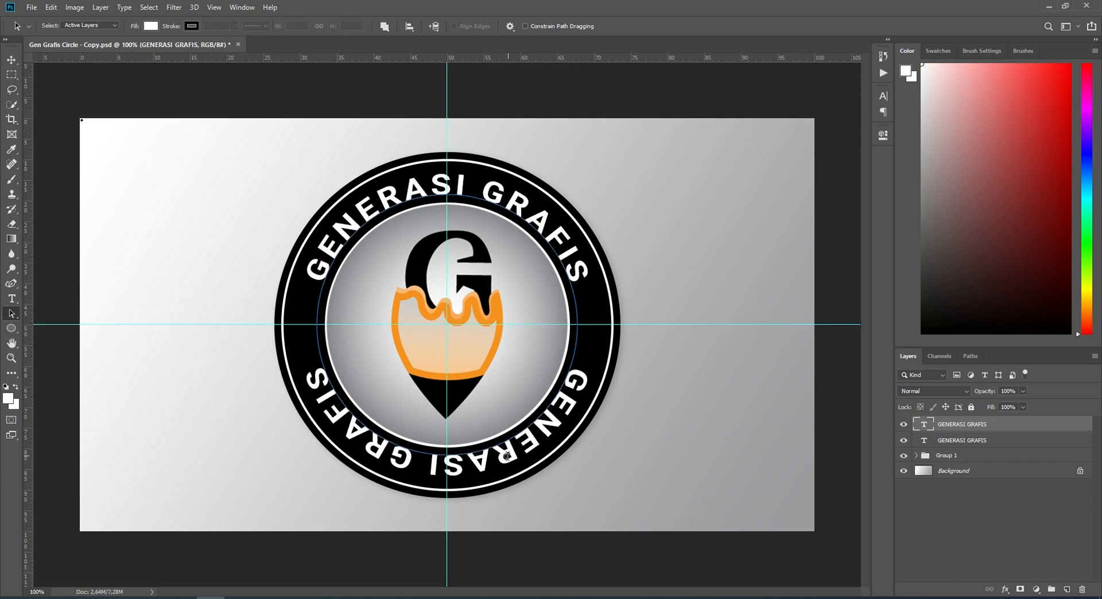
left_click(12, 59)
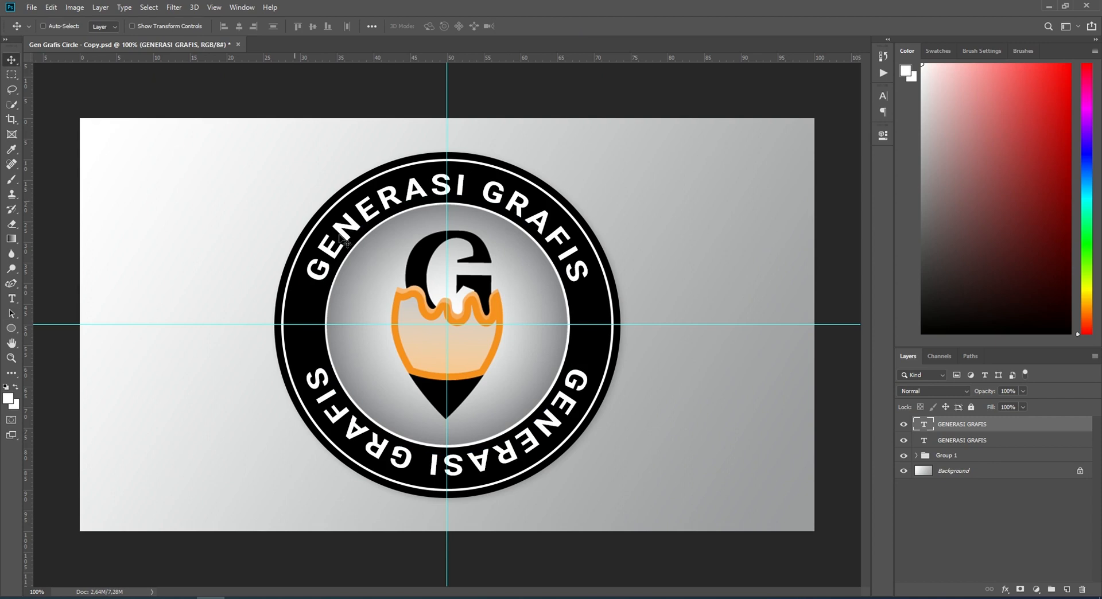
Step: Replace the wording of the lower GENERASI GRAFIS text with OFFICIAL
key("t")
triple_click(481, 457)
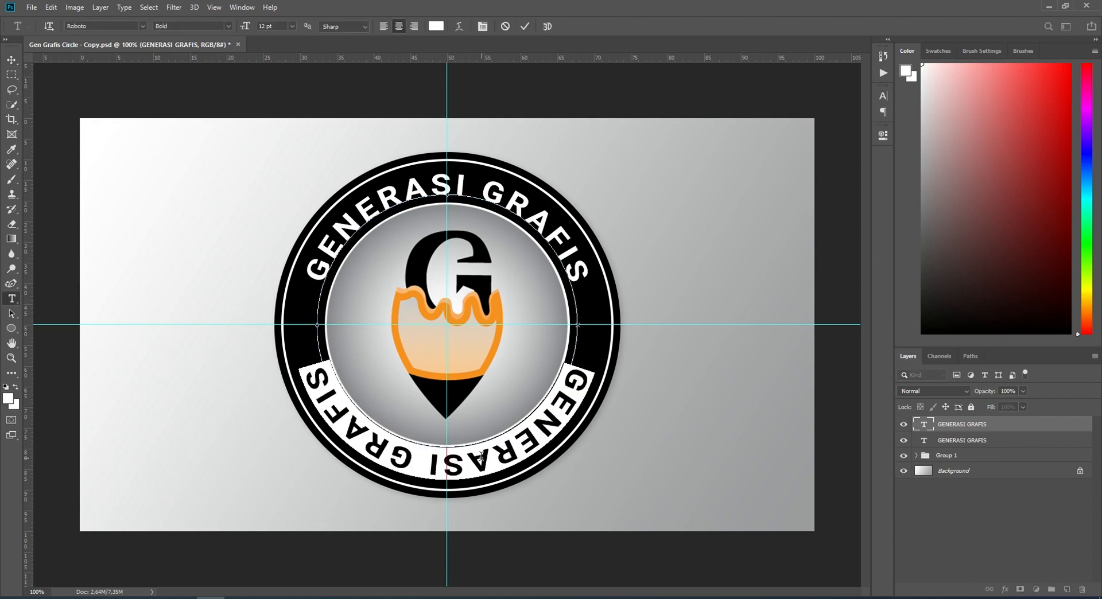
type("OFFI")
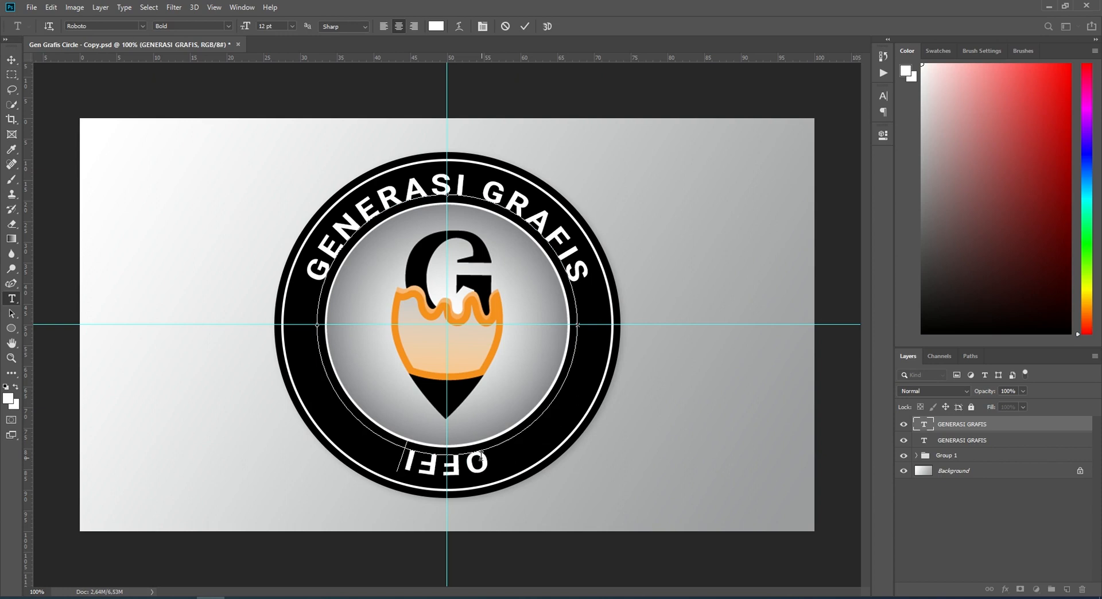
type("CIA")
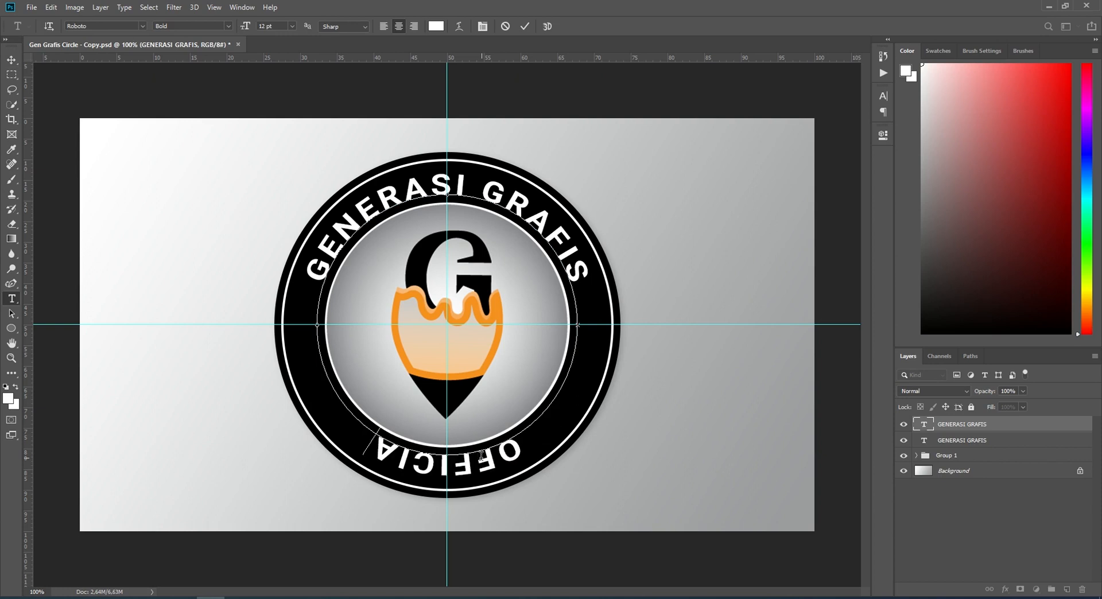
type("L")
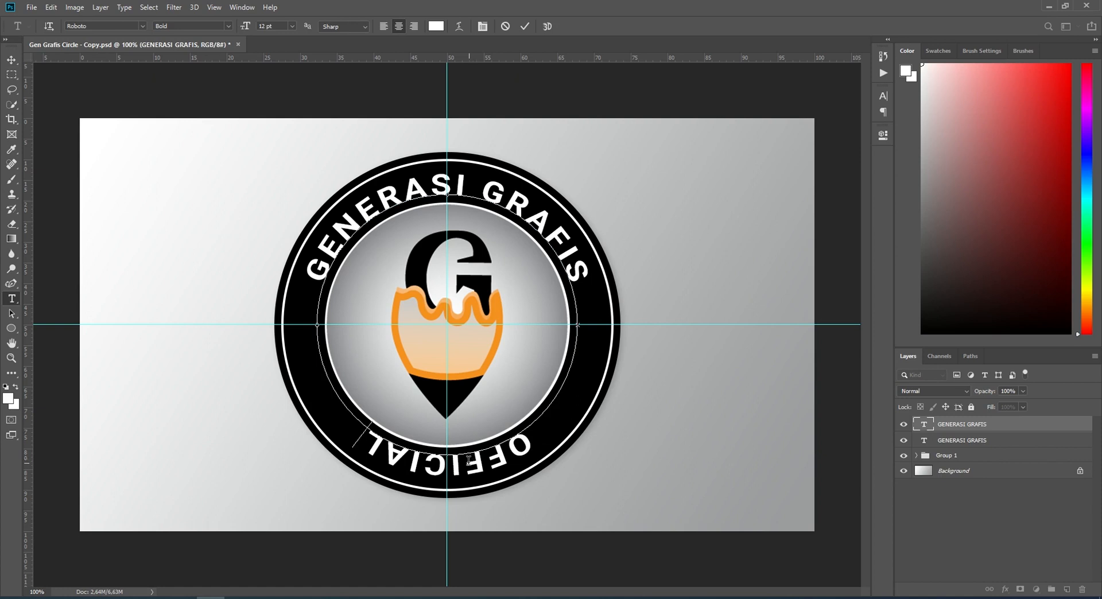
Step: Flip the OFFICIAL text to the inner side of the circular path so it reads upright, using the Path Selection Tool
left_click(11, 315)
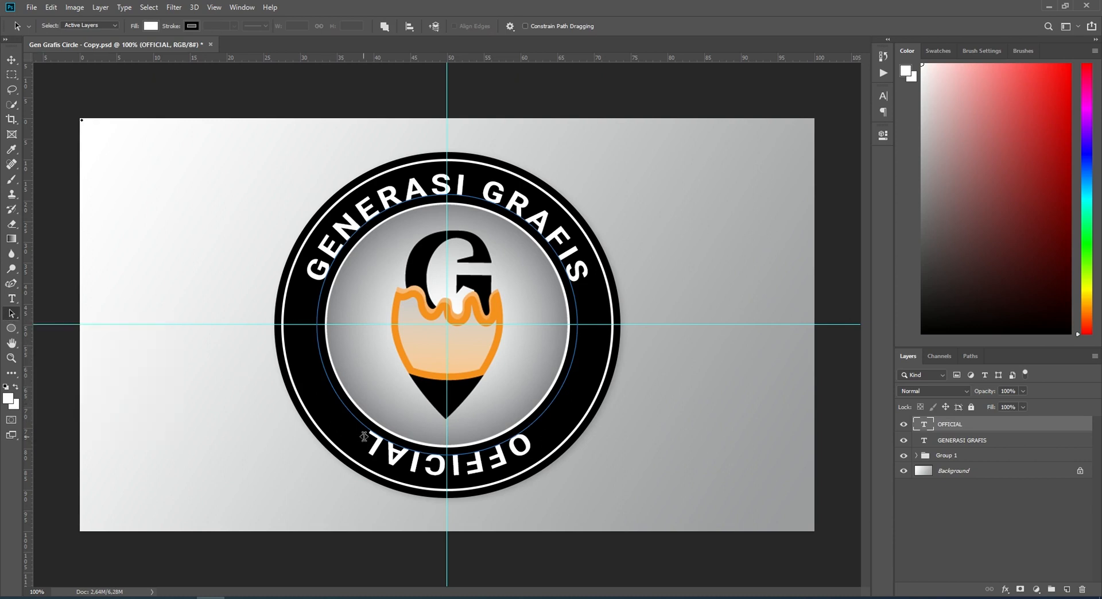
left_click(448, 463)
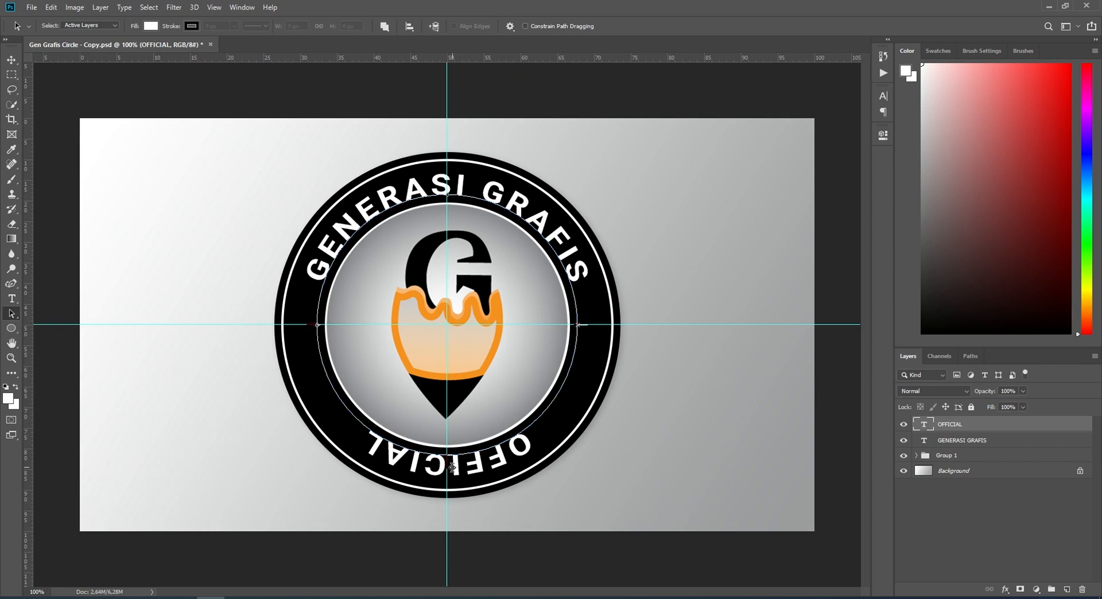
left_click_drag(452, 468, 447, 202)
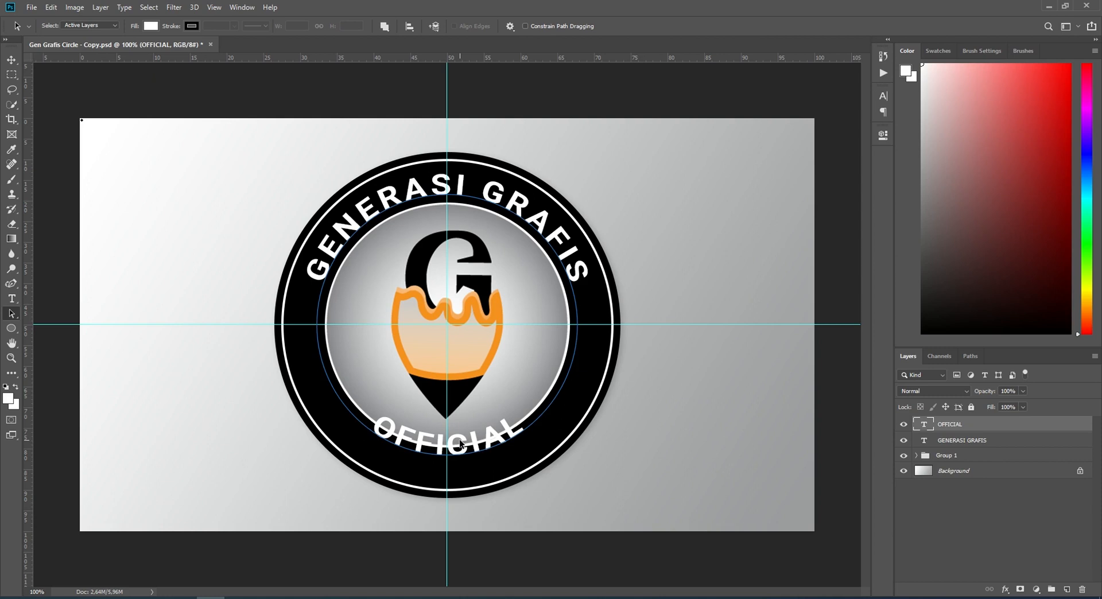
Step: Lower the baseline shift of the OFFICIAL text to about -9 pt so the word sits inside the black ring
left_click(884, 95)
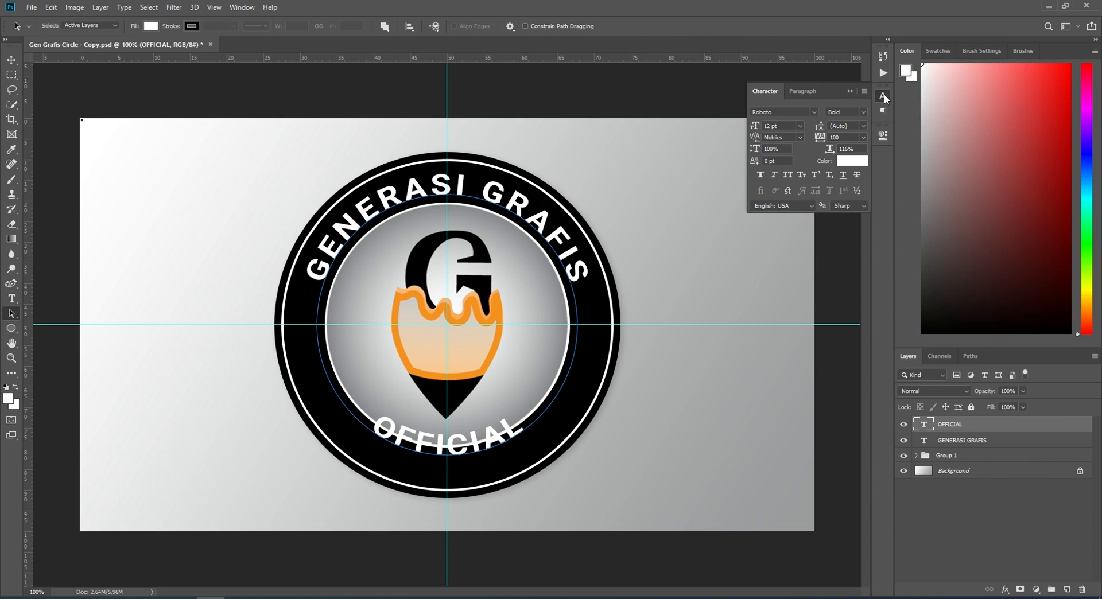
left_click(242, 8)
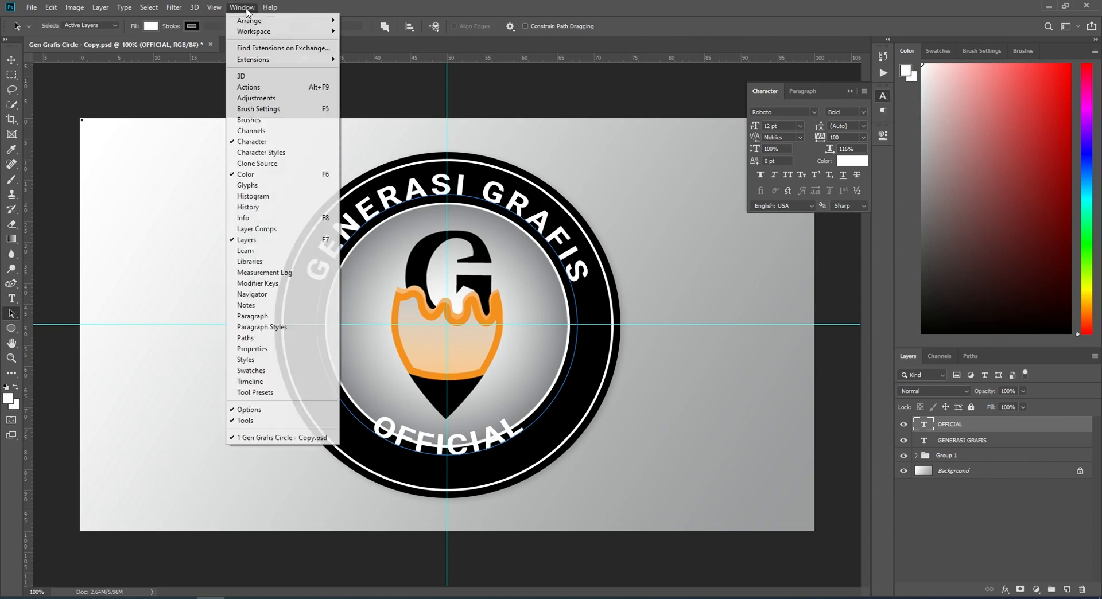
left_click(235, 7)
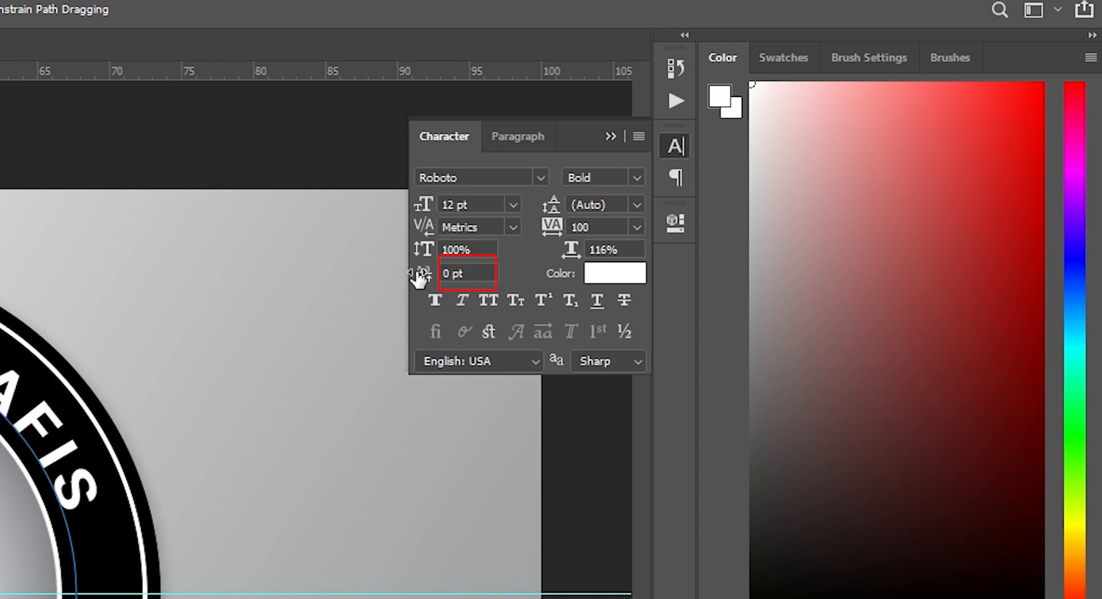
left_click(421, 276)
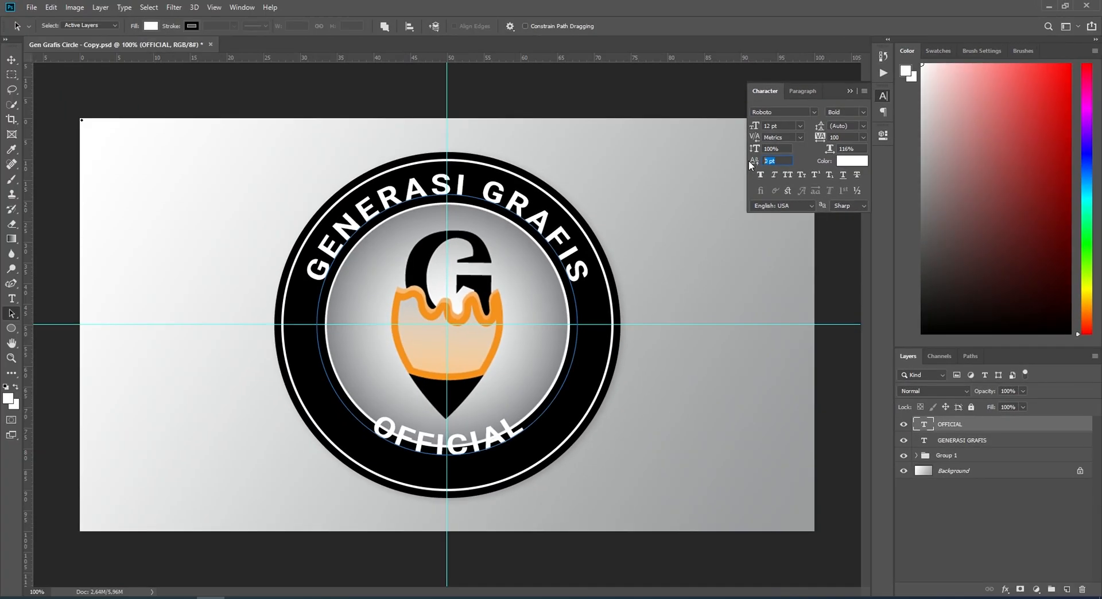
key("Down")
key("Down")
key("Down")
key("Down")
key("Down")
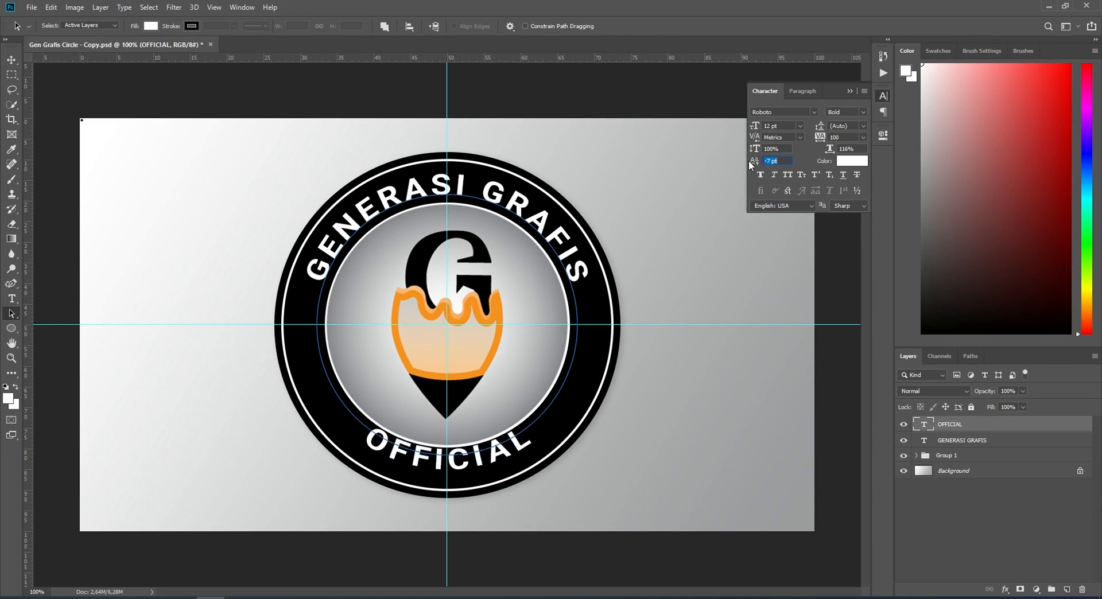
key("Down")
key("Down")
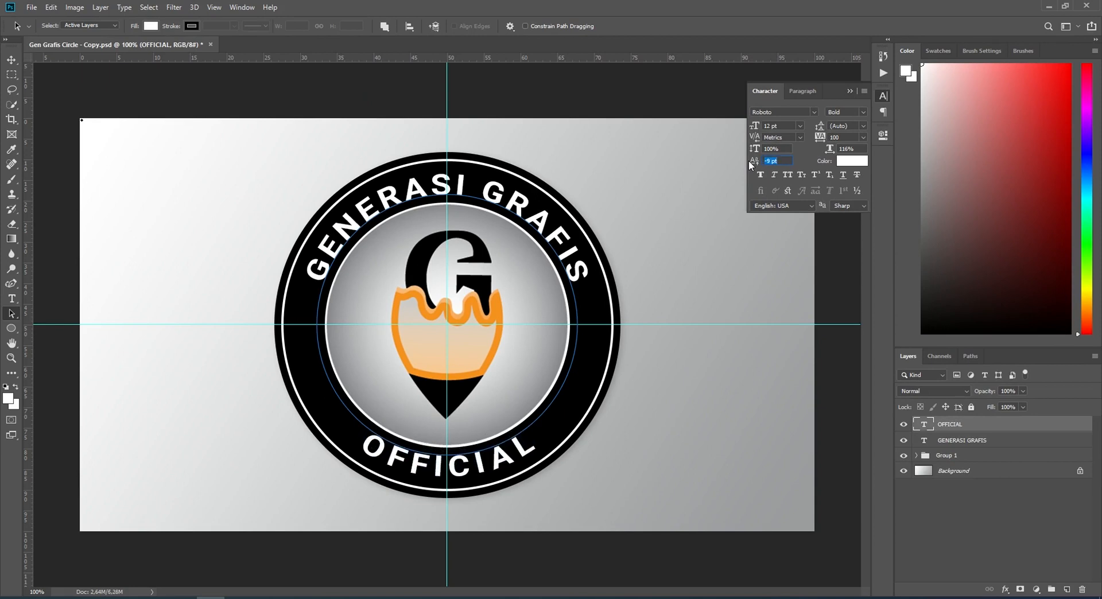
key("Up")
left_click(849, 91)
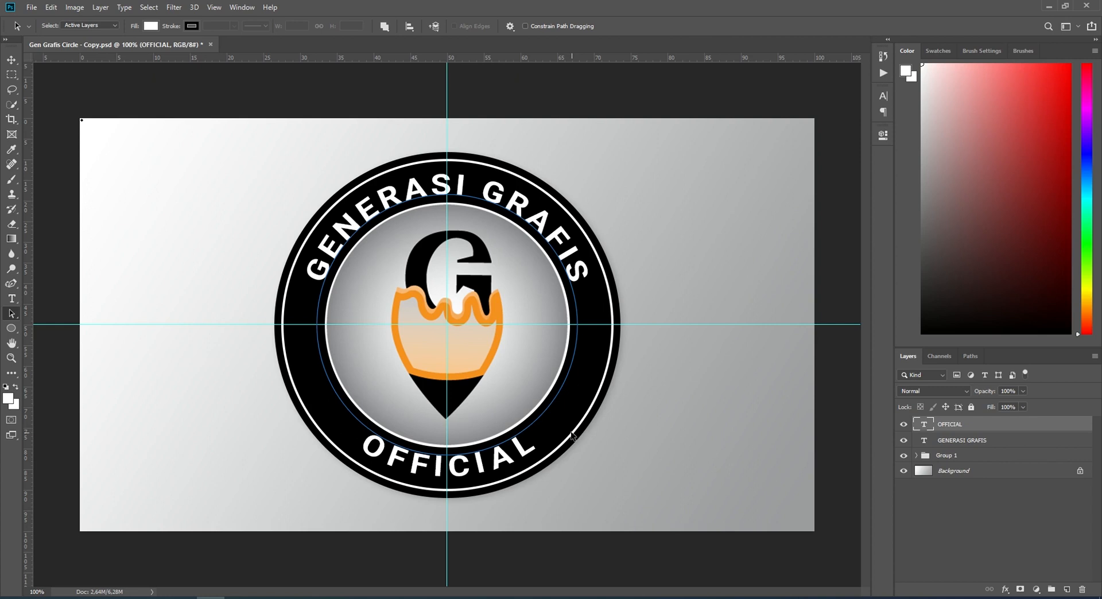
Step: Widen the letter spacing of the whole OFFICIAL text so it spreads further along the lower ring
left_click(12, 59)
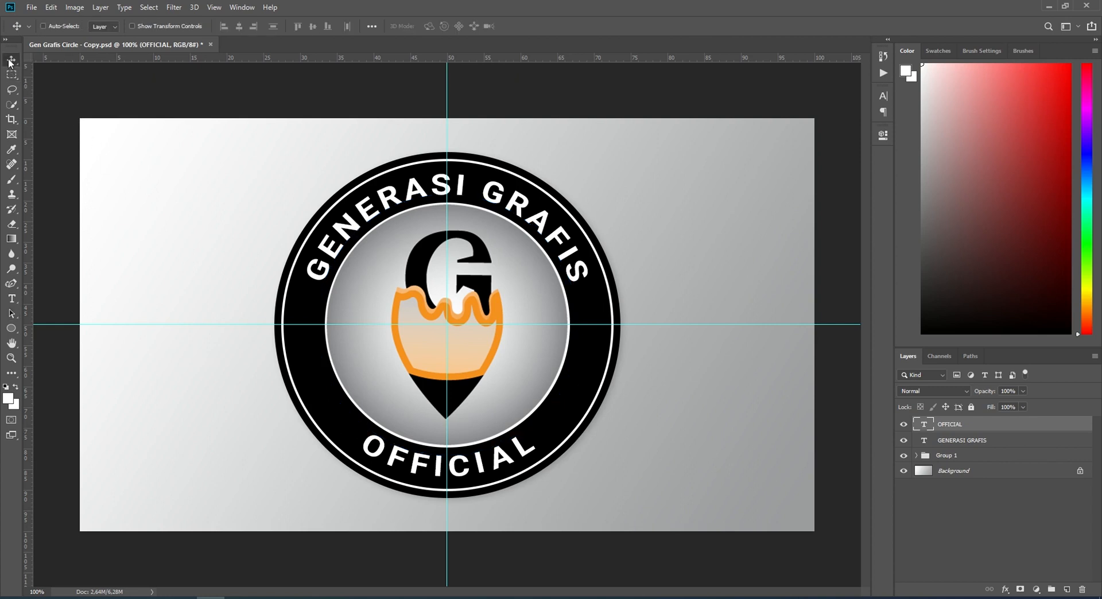
double_click(476, 466)
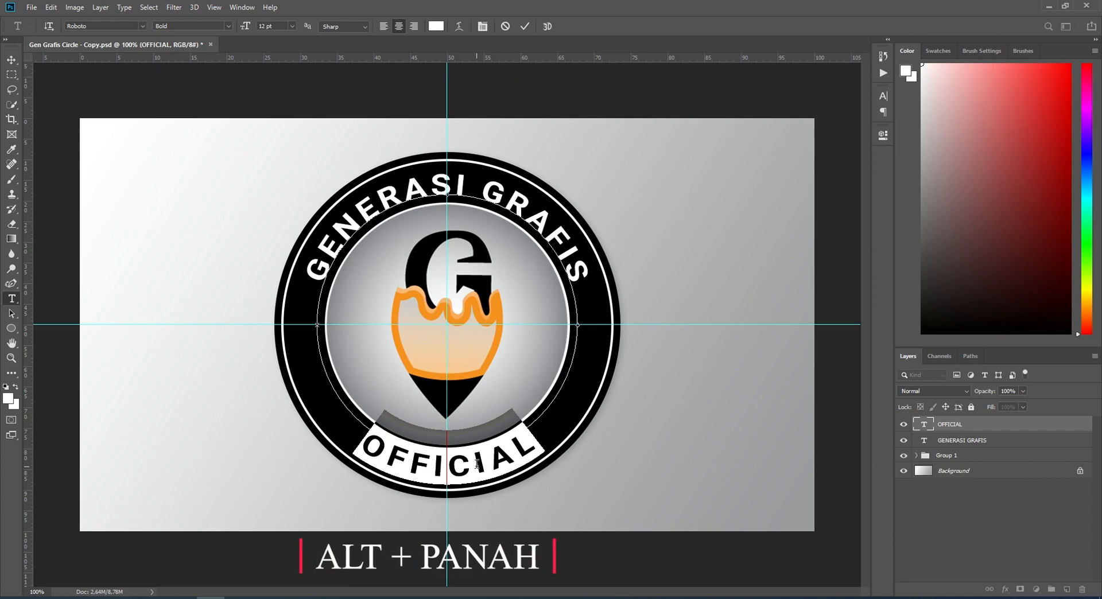
key("alt+Right")
key("alt+Right")
key("alt+Right")
key("alt+Right")
key("alt+Right")
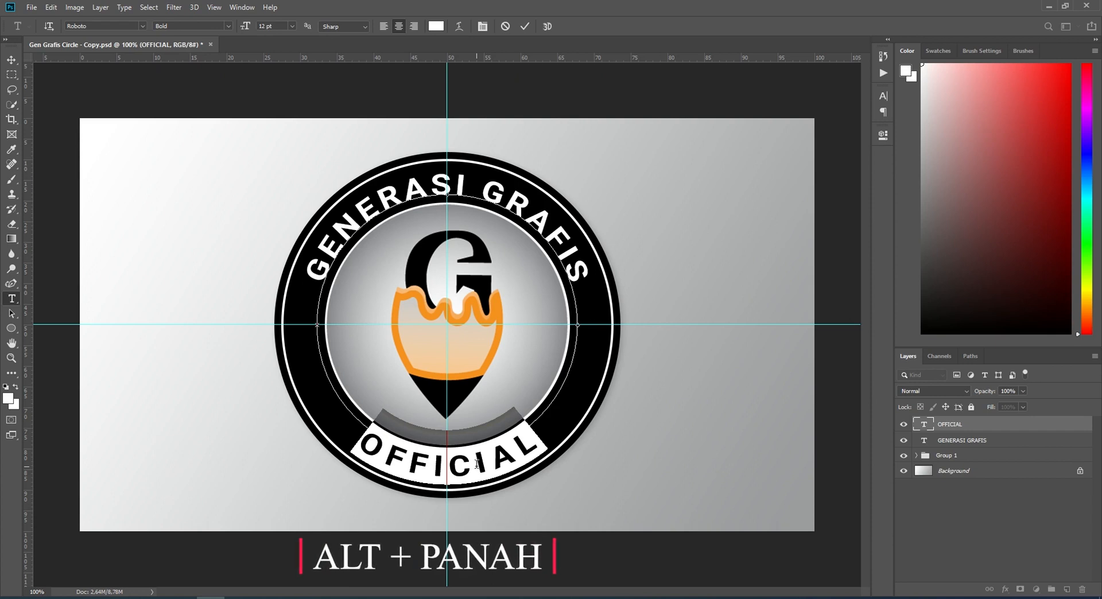
key("alt+Right")
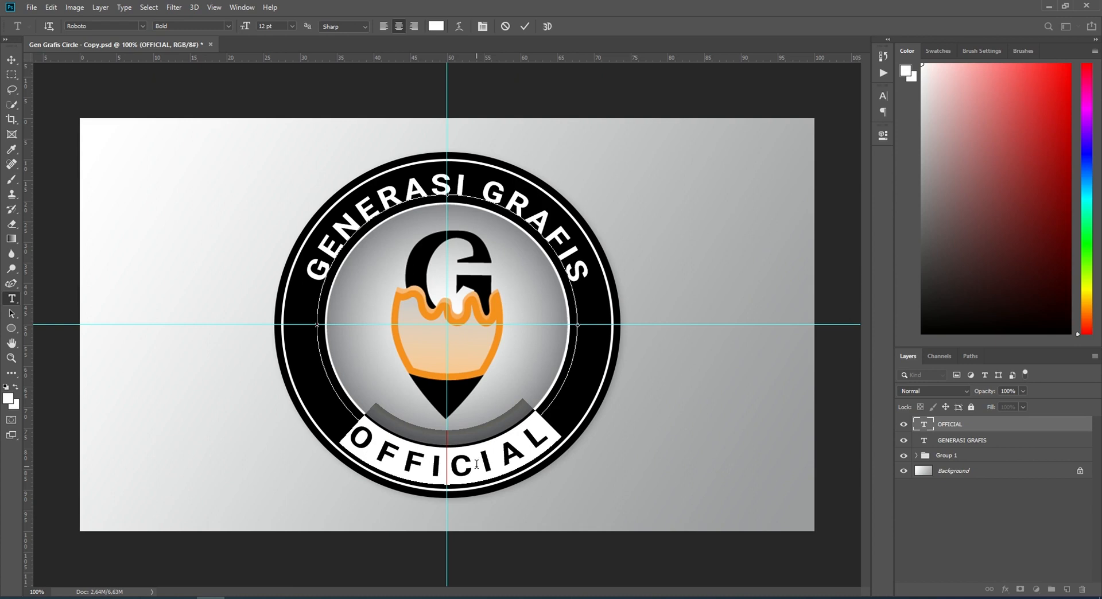
left_click(13, 61)
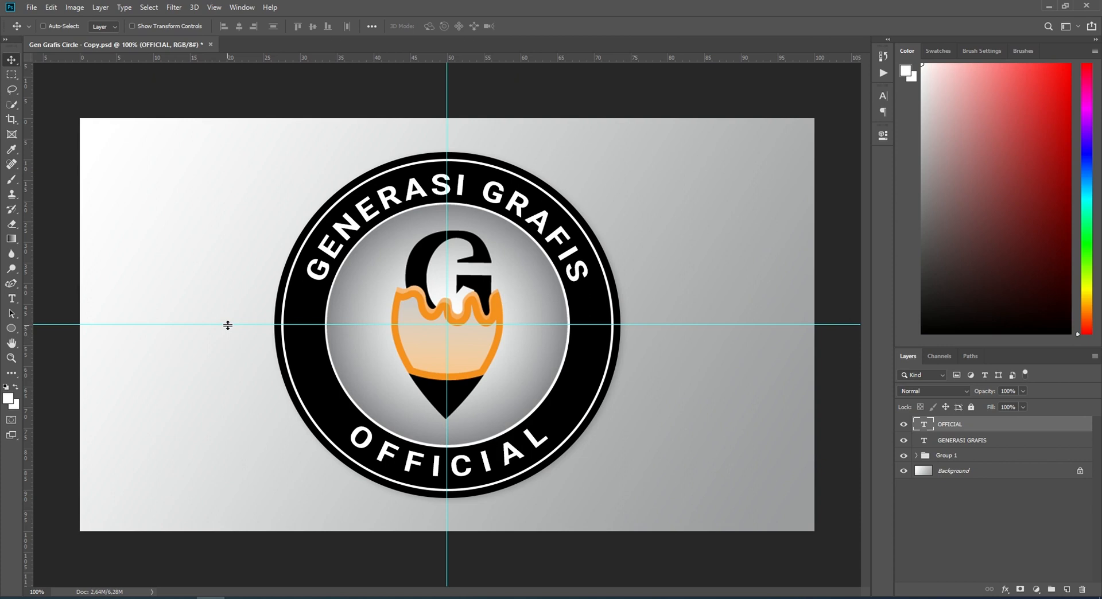
Step: Remove both guides from the canvas and hide the OFFICIAL, GENERASI GRAFIS and Group 1 layers
left_click_drag(228, 325, 241, 56)
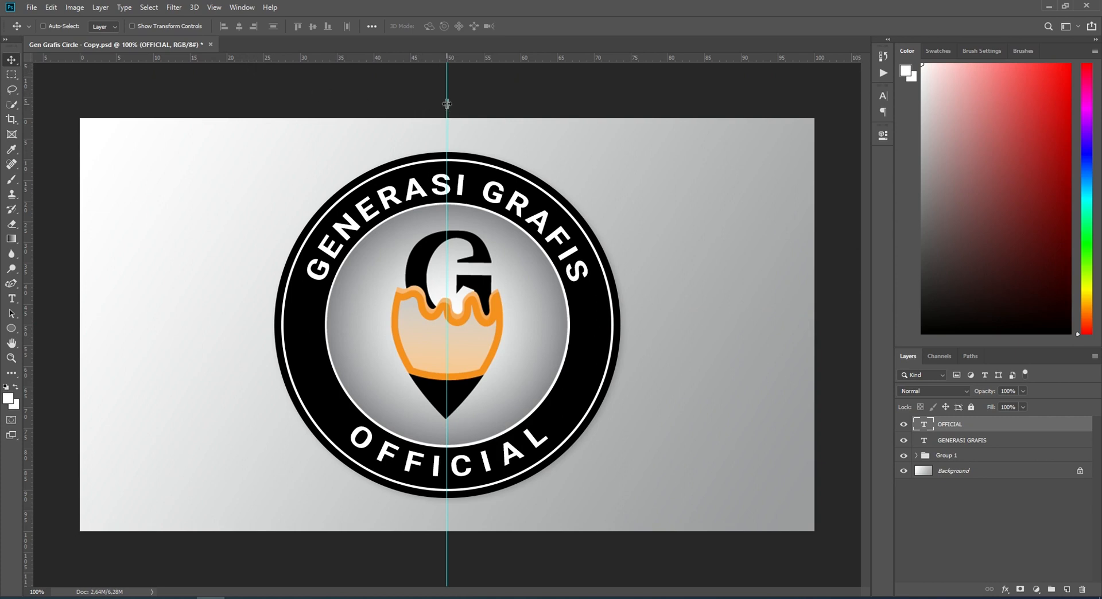
left_click_drag(447, 104, 25, 144)
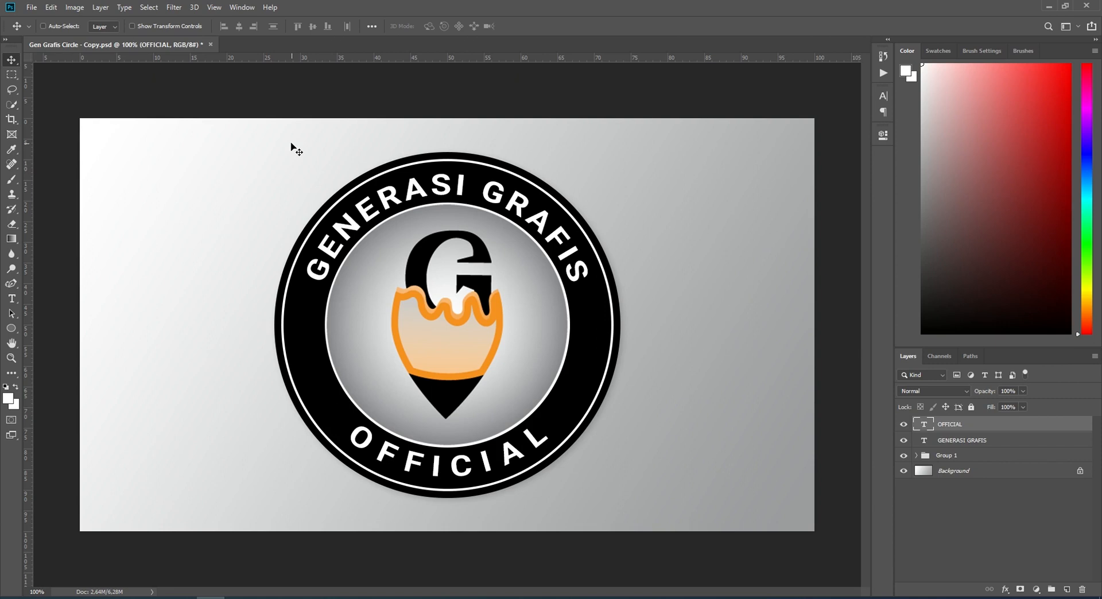
left_click(903, 425)
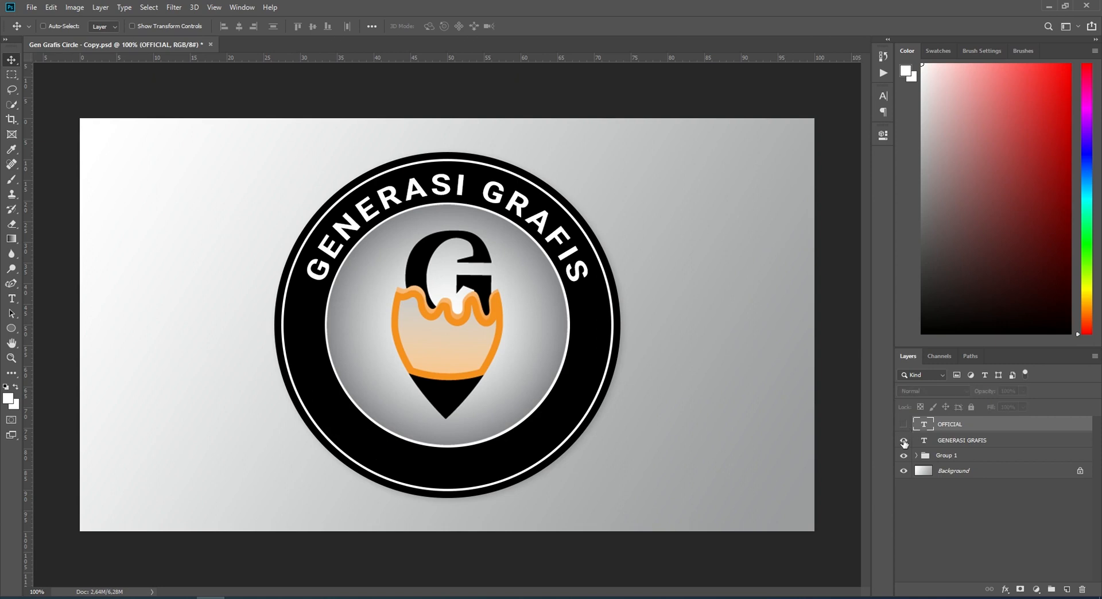
left_click(904, 440)
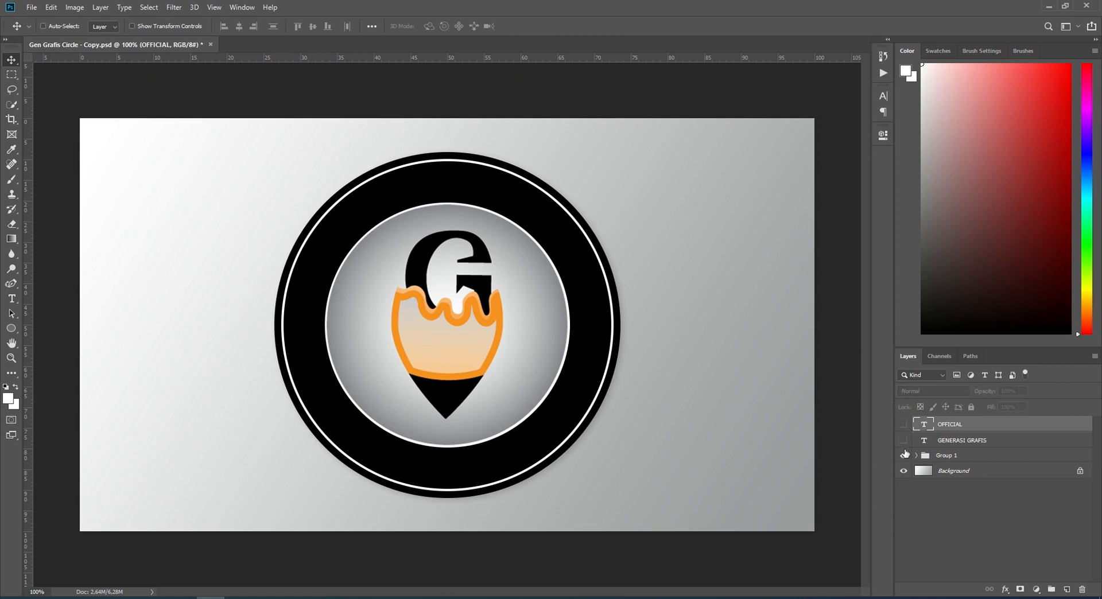
left_click(903, 455)
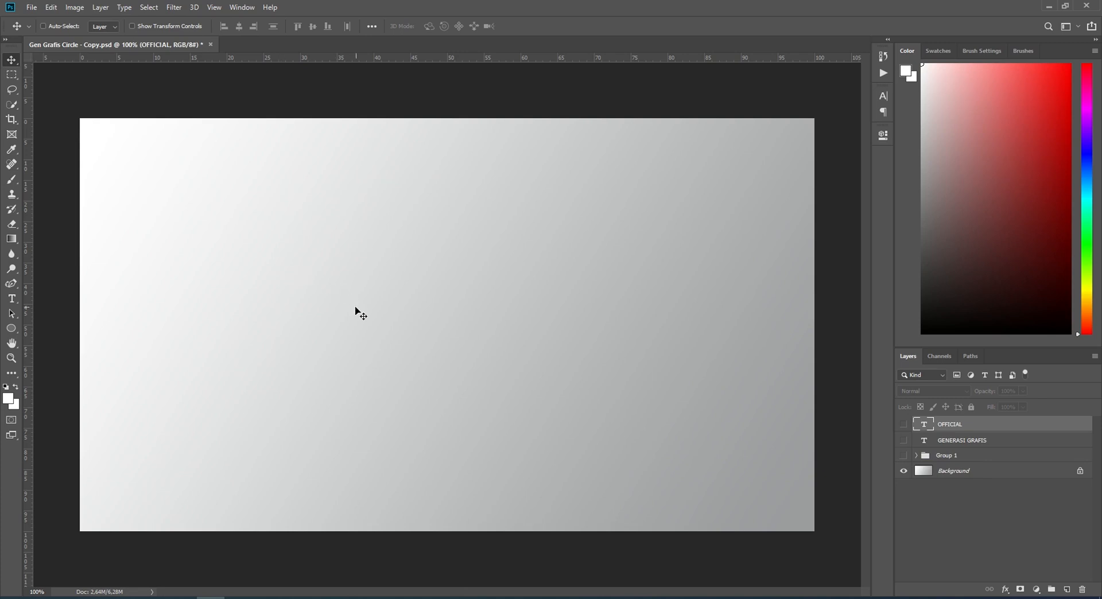
Step: Draw a four-point S-shaped wavy path across the middle of the canvas with the Curvature Pen Tool
left_click(11, 284)
right_click(12, 283)
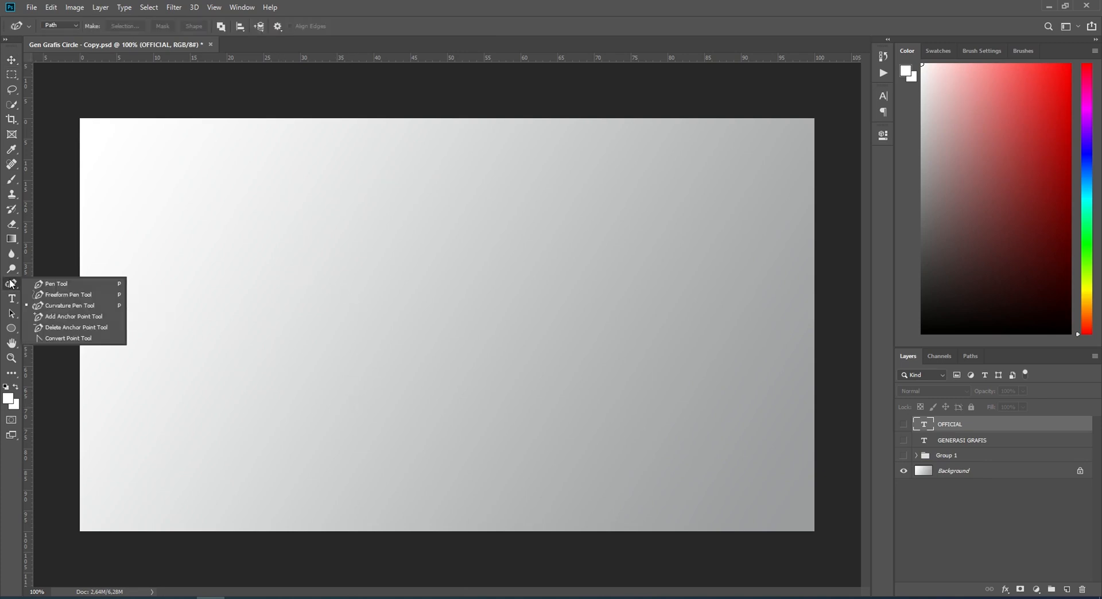
left_click(55, 307)
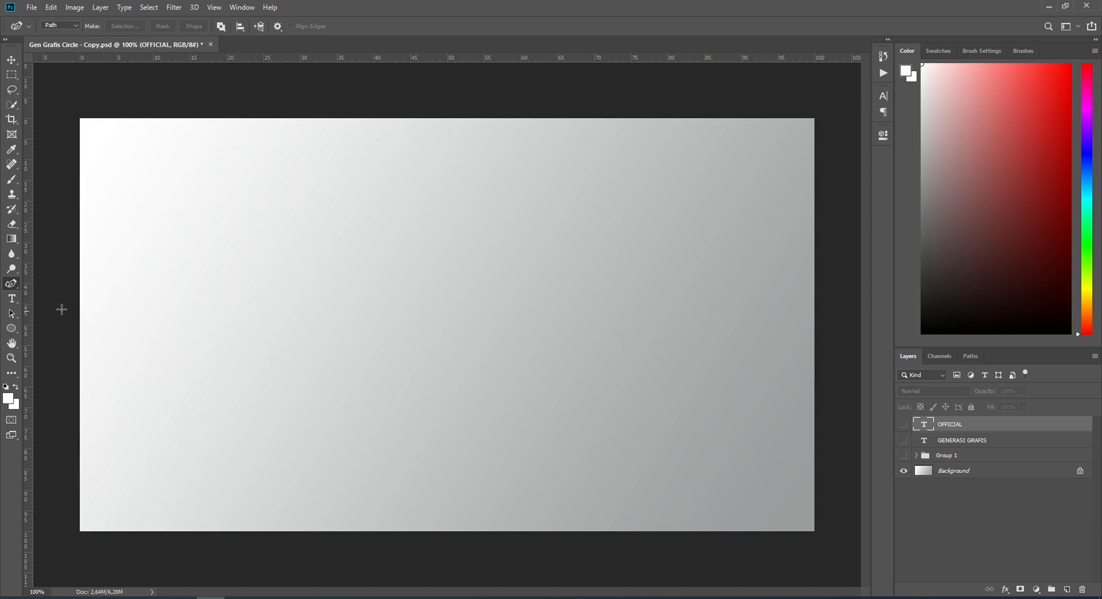
left_click(122, 287)
left_click(289, 375)
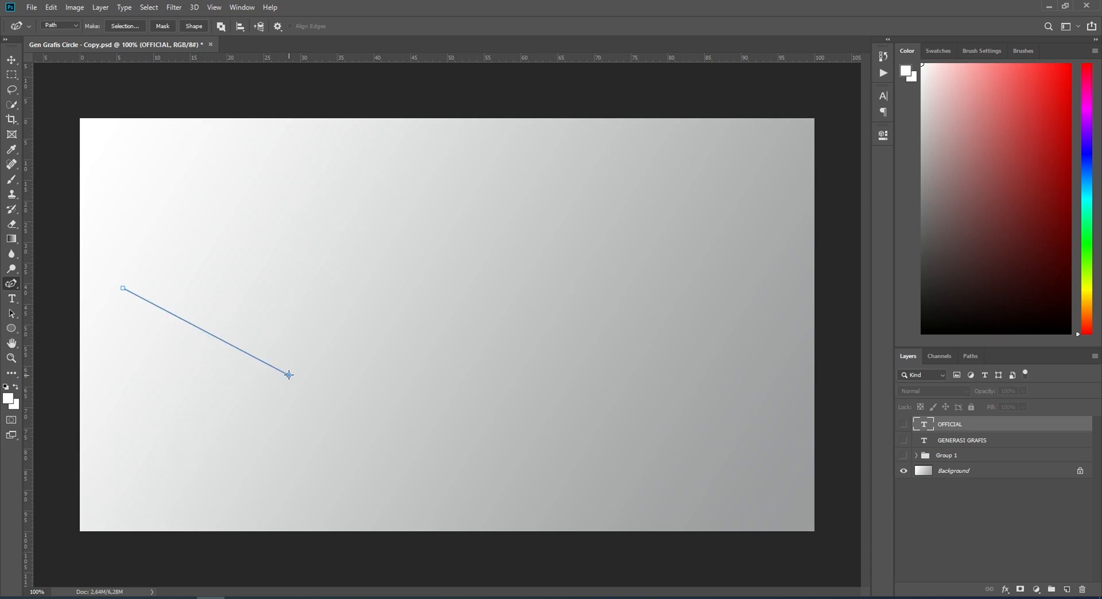
left_click(458, 280)
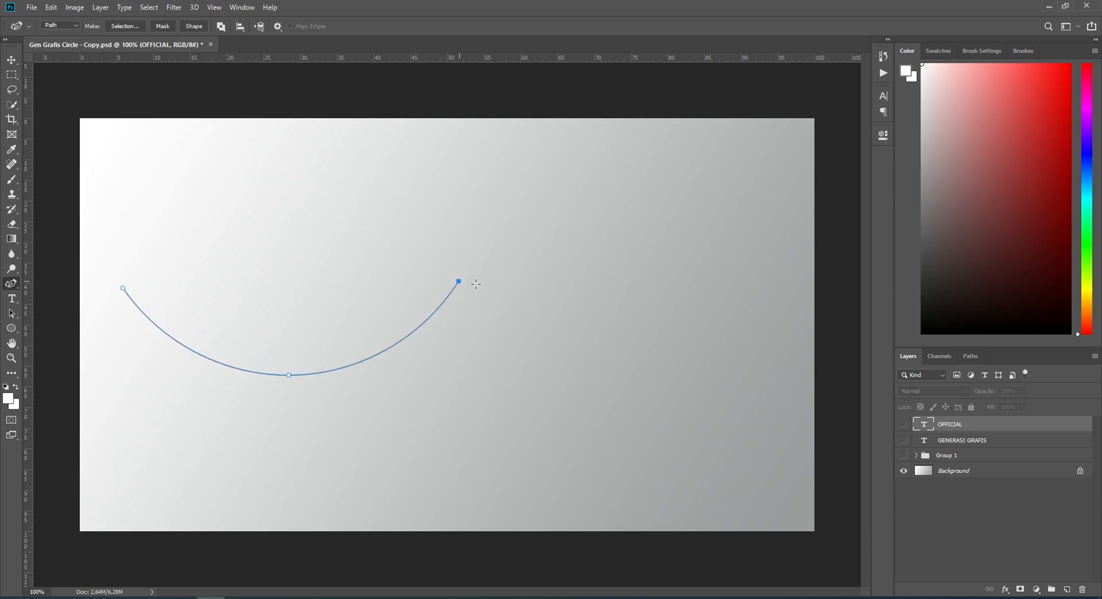
left_click(715, 337)
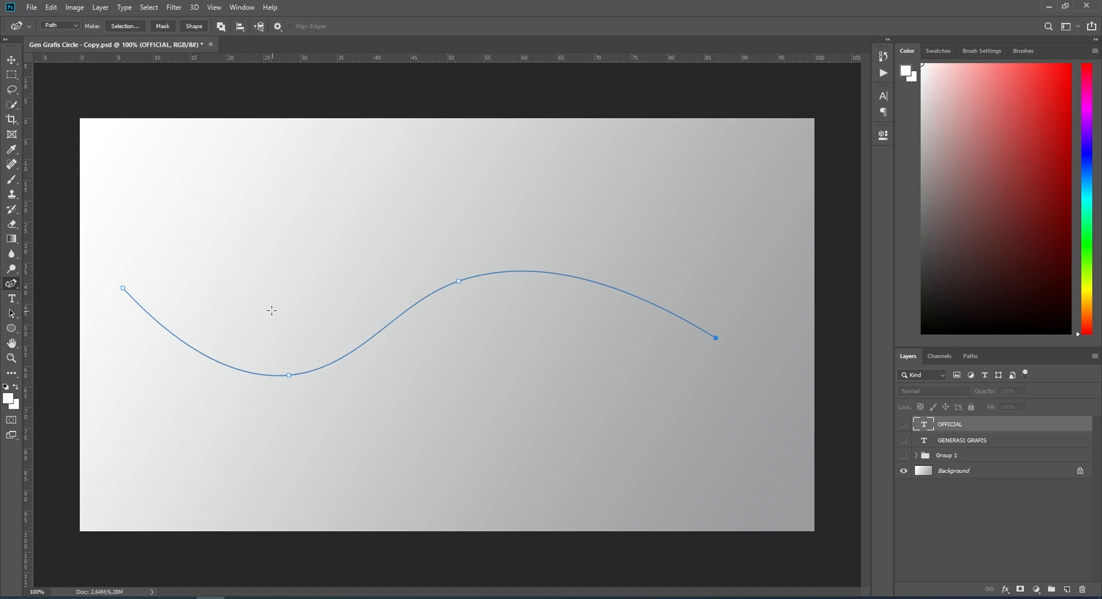
Step: Prepare the Type tool with left alignment and black text colour 000000
left_click(10, 299)
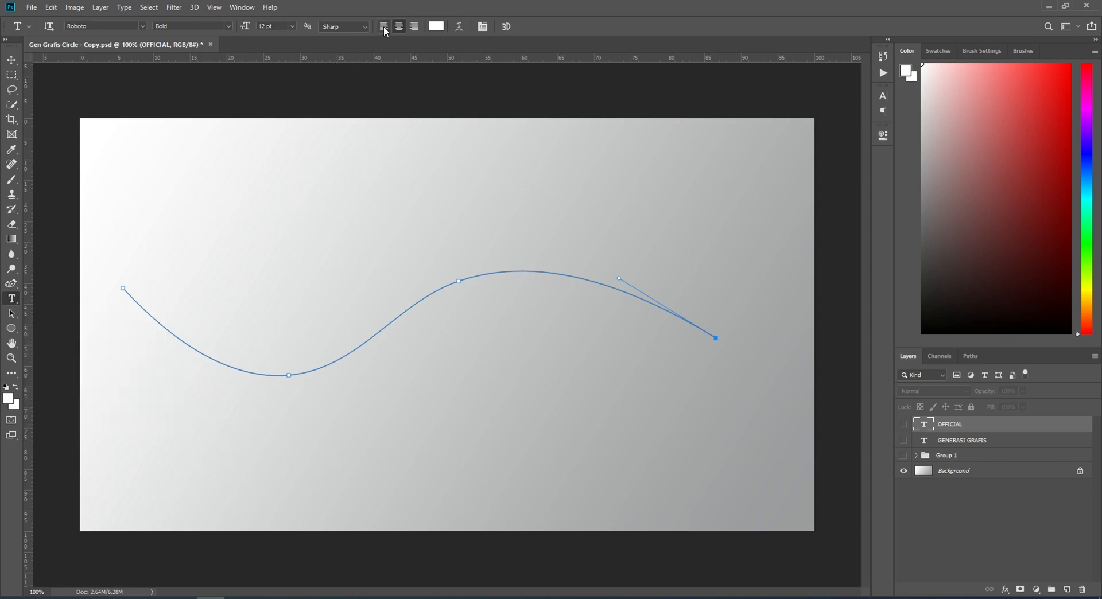
left_click(436, 27)
type("000000")
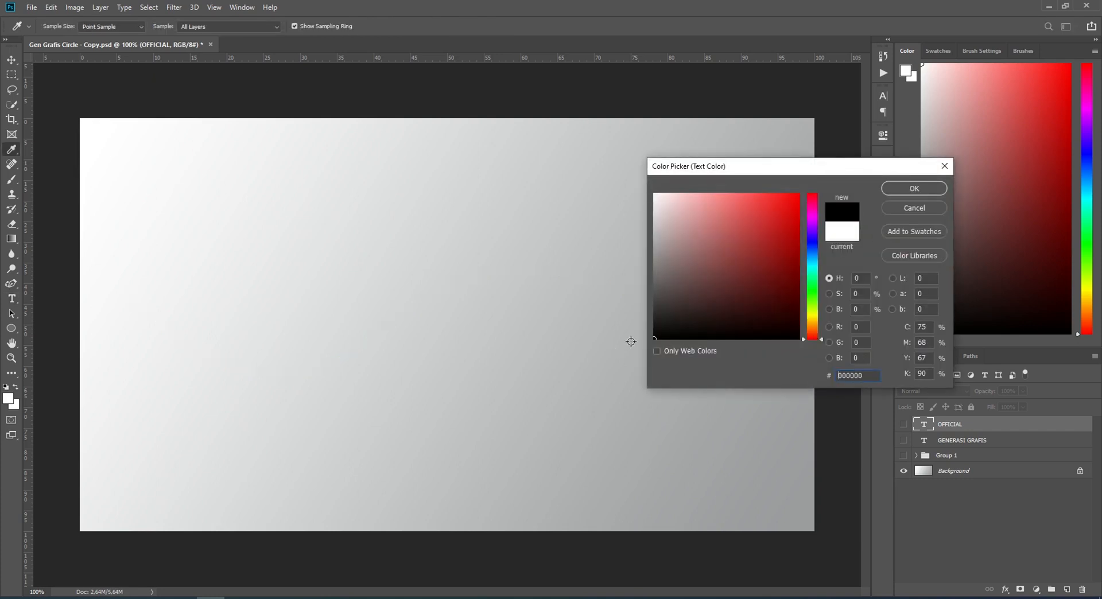
left_click(915, 189)
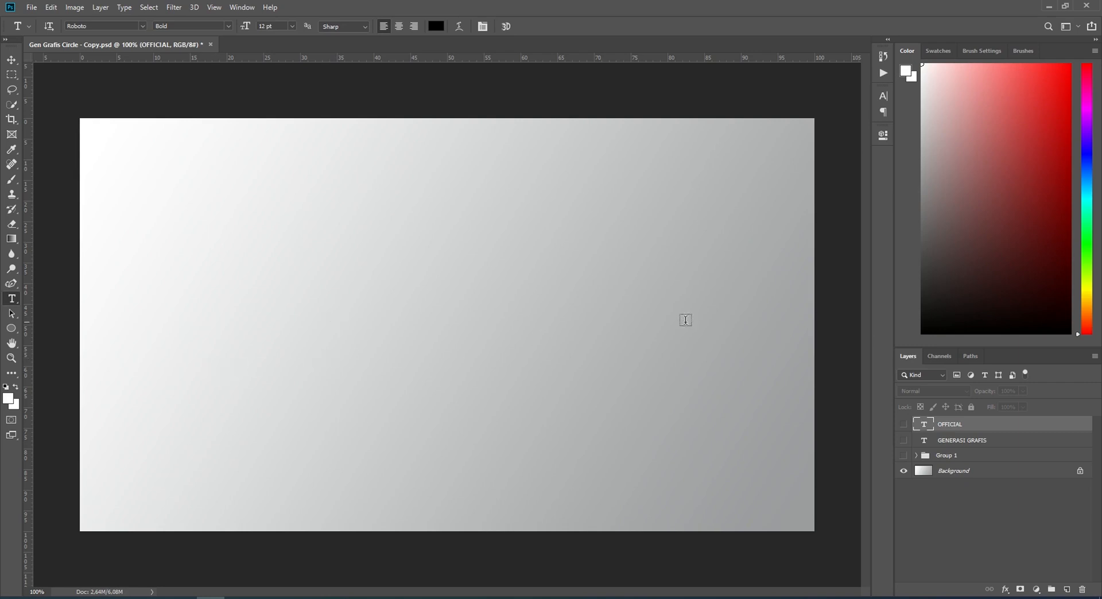
Step: Reactivate the wavy Work Path so it shows on the canvas, and return to the layer list
left_click(970, 357)
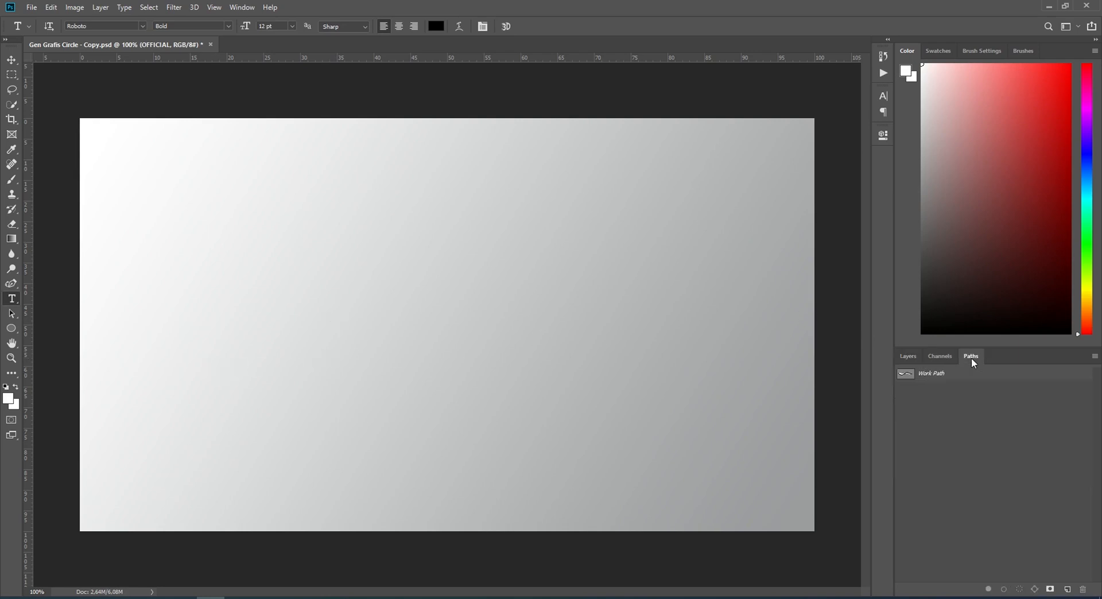
left_click(929, 374)
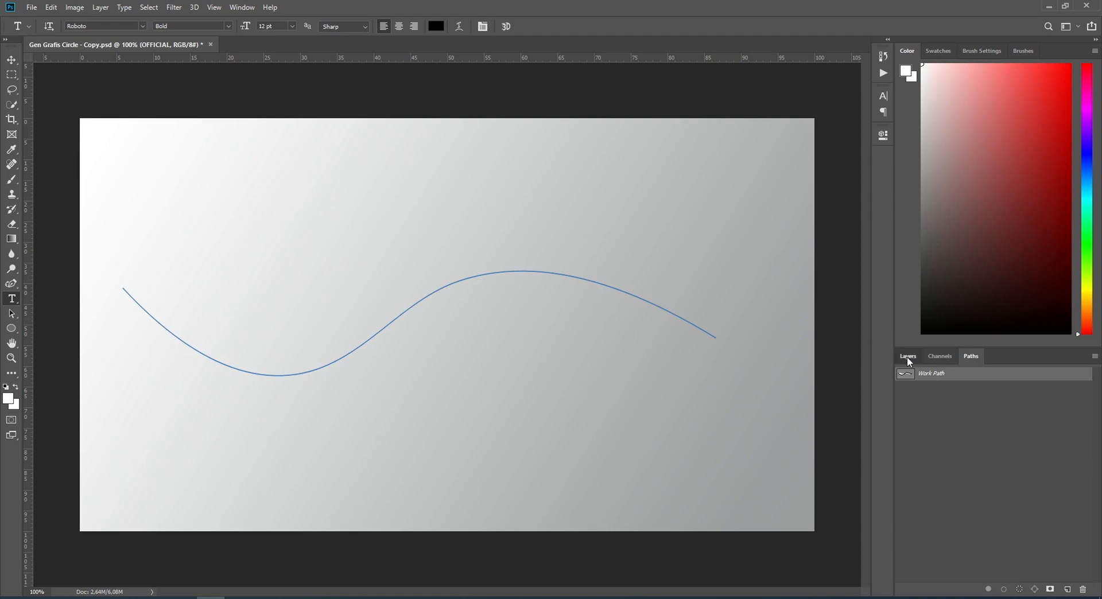
left_click(907, 357)
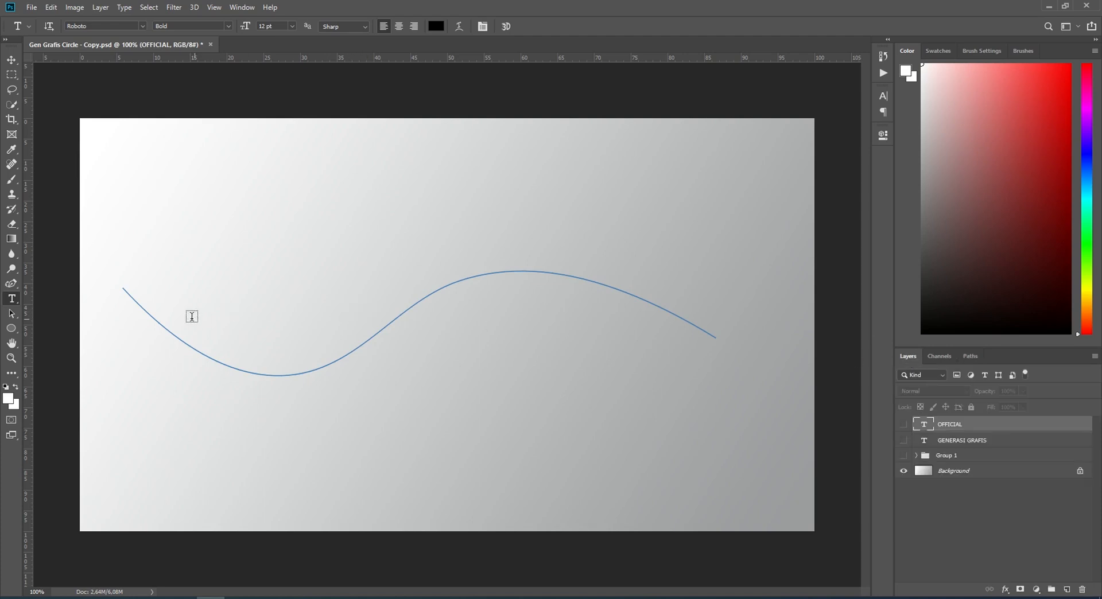
Step: Add the text GENERASI GRAFIS CHANNEL along the wavy path, starting near its beginning, and commit it
left_click(148, 309)
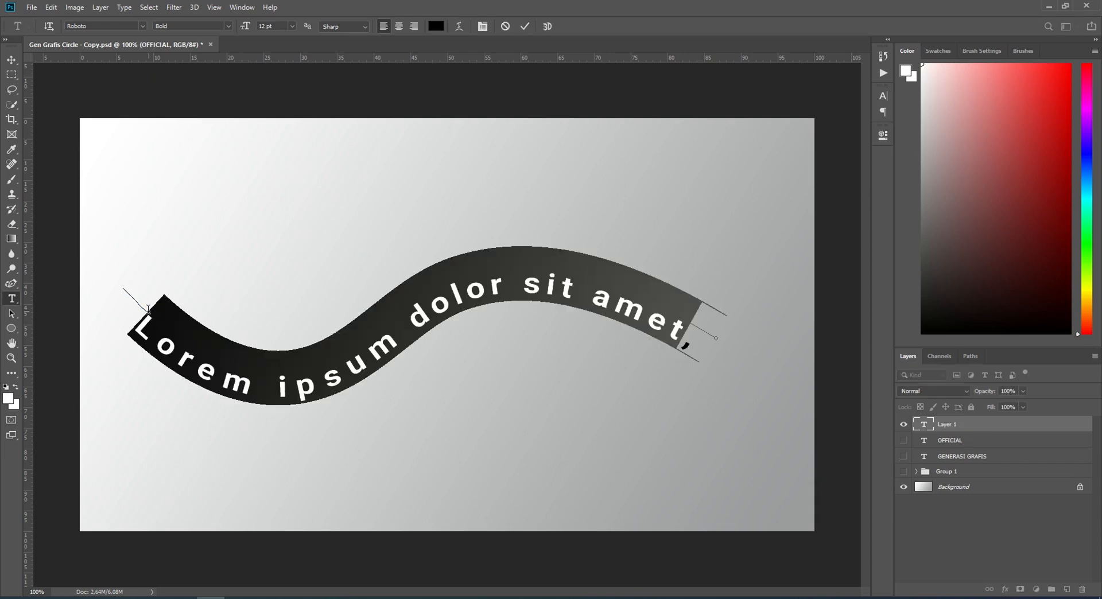
type("GNER")
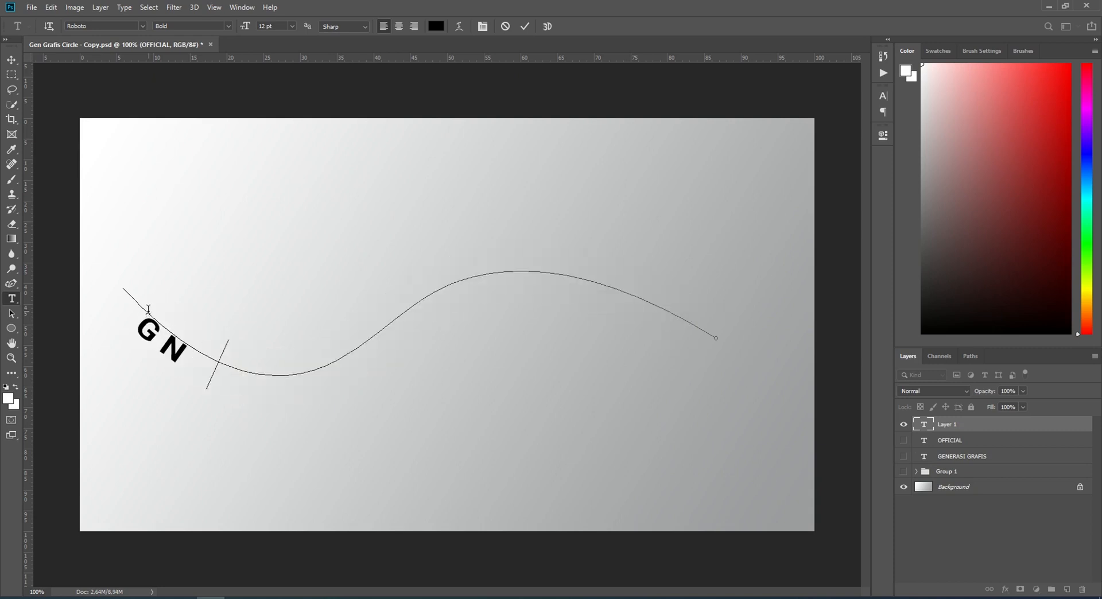
key("BackSpace")
key("BackSpace")
key("BackSpace")
type("ENERAS")
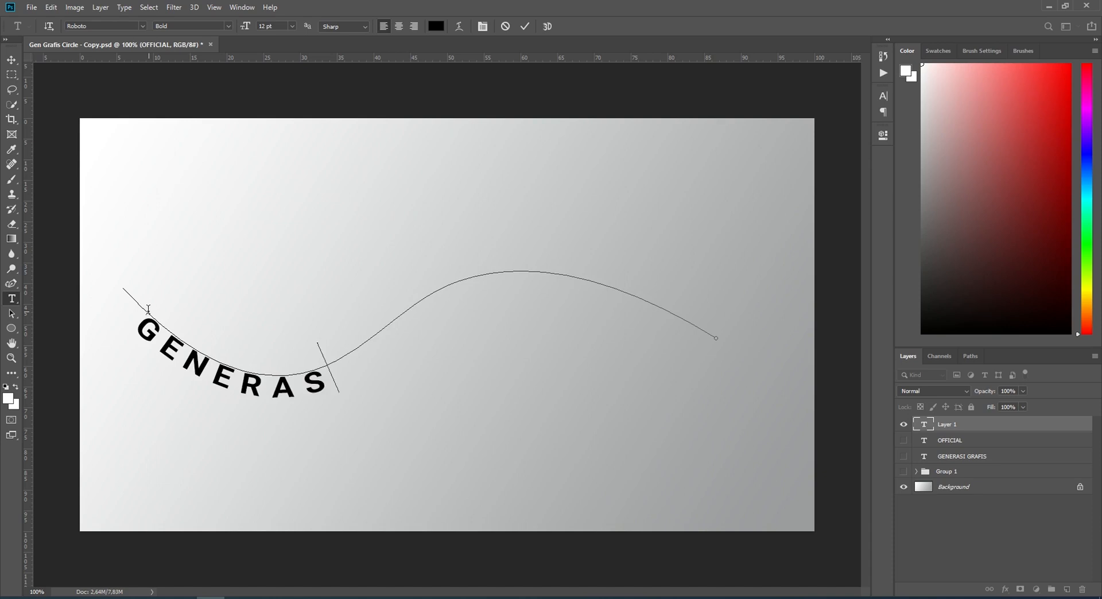
type("I GRAFIS")
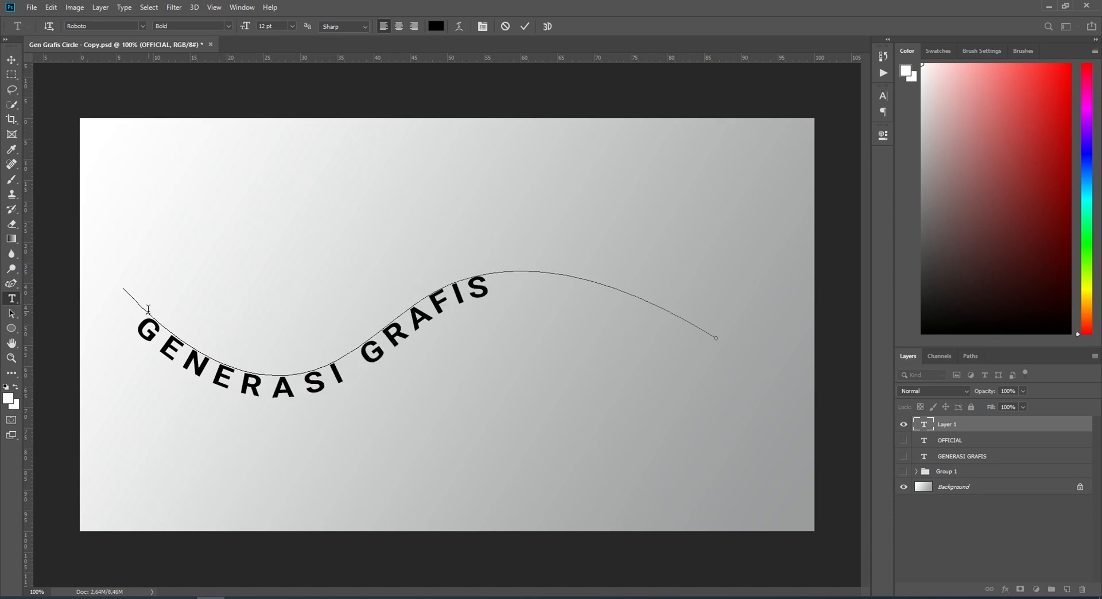
type(" CHANNEL")
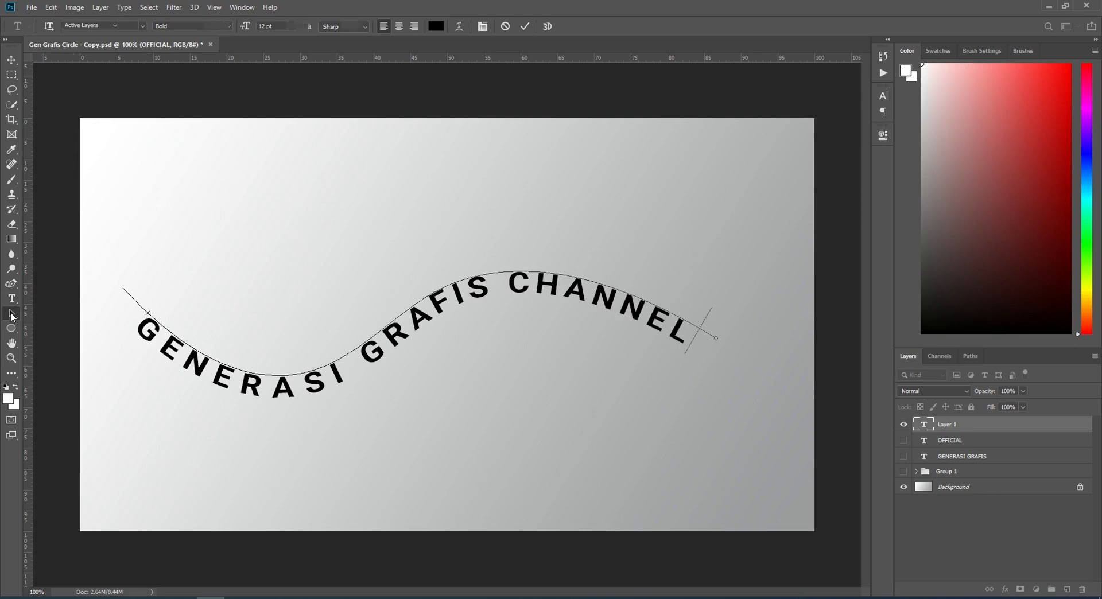
left_click(13, 314)
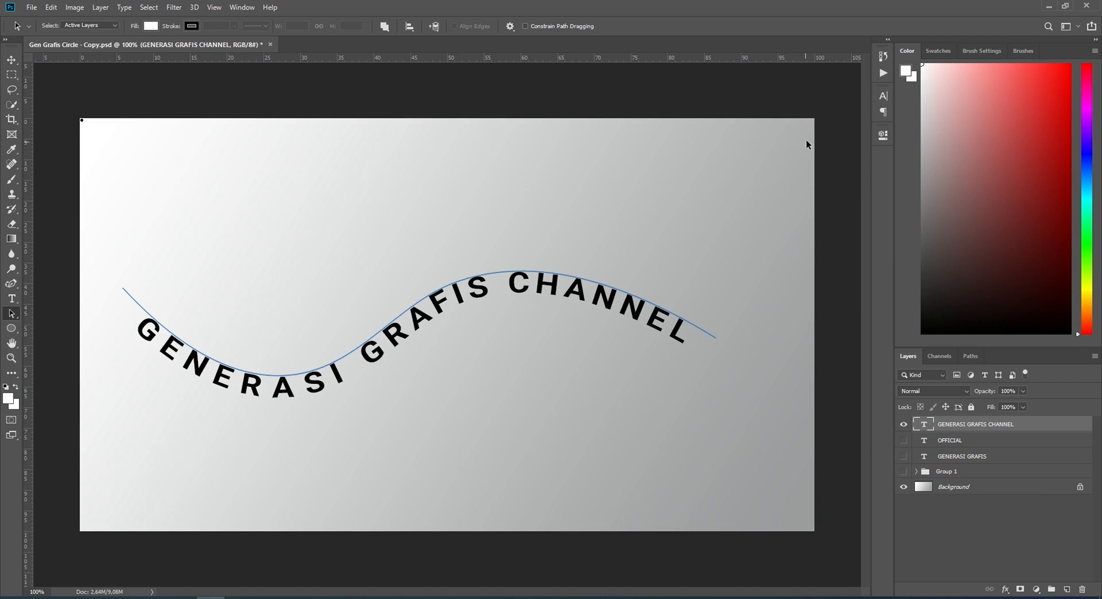
Step: Set the baseline shift of the GENERASI GRAFIS CHANNEL text to 0 pt and hide the path outline
left_click(883, 97)
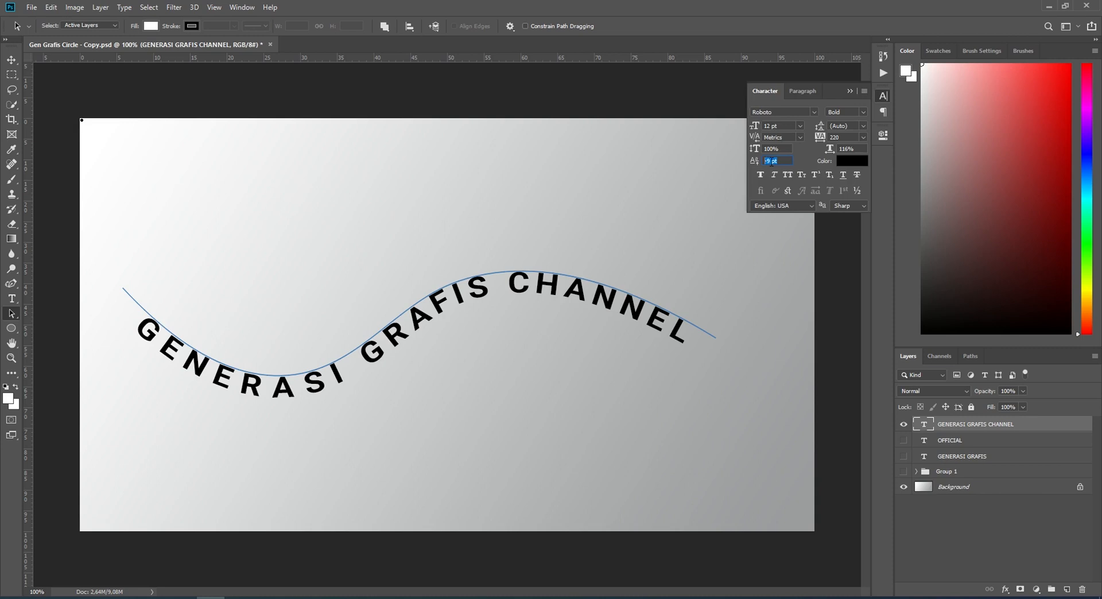
type("0")
key("Return")
key("v")
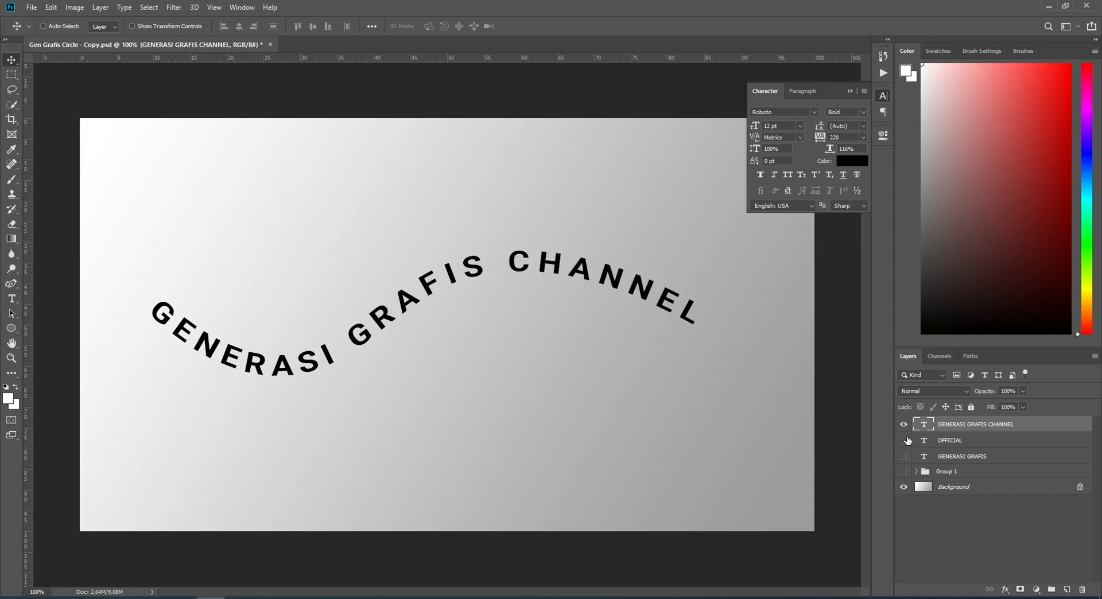
Step: Show the OFFICIAL, GENERASI GRAFIS and Group 1 layers again and select all three together
left_click_drag(906, 441, 905, 470)
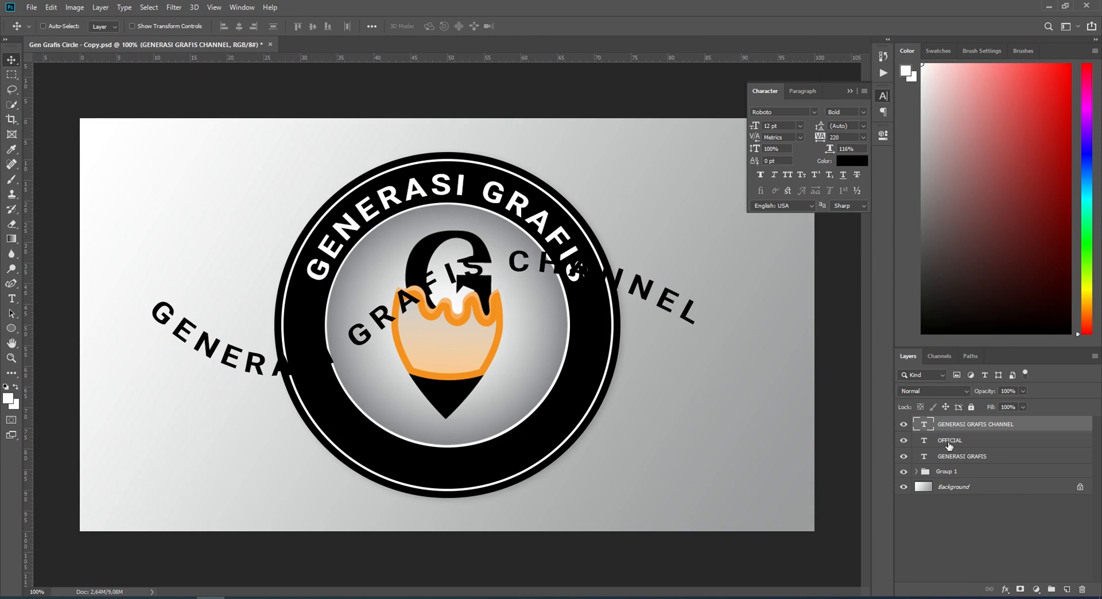
left_click(950, 446)
left_click(947, 472, "shift")
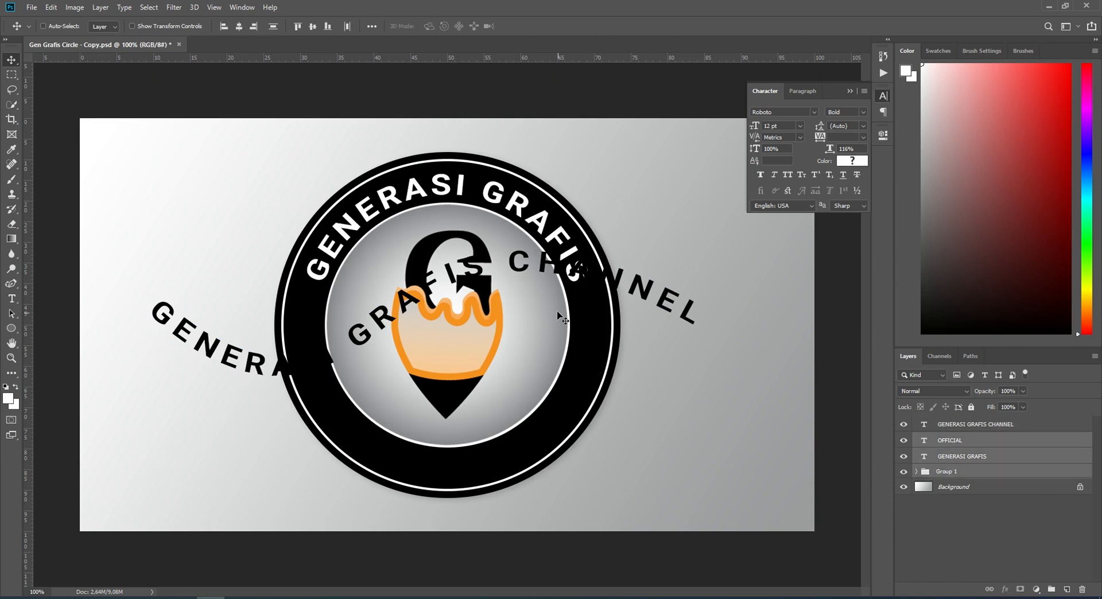
Step: Scale the complete round logo down to about 61.77% and move it to the upper centre of the canvas
key("ctrl+t")
left_click_drag(620, 152, 488, 284)
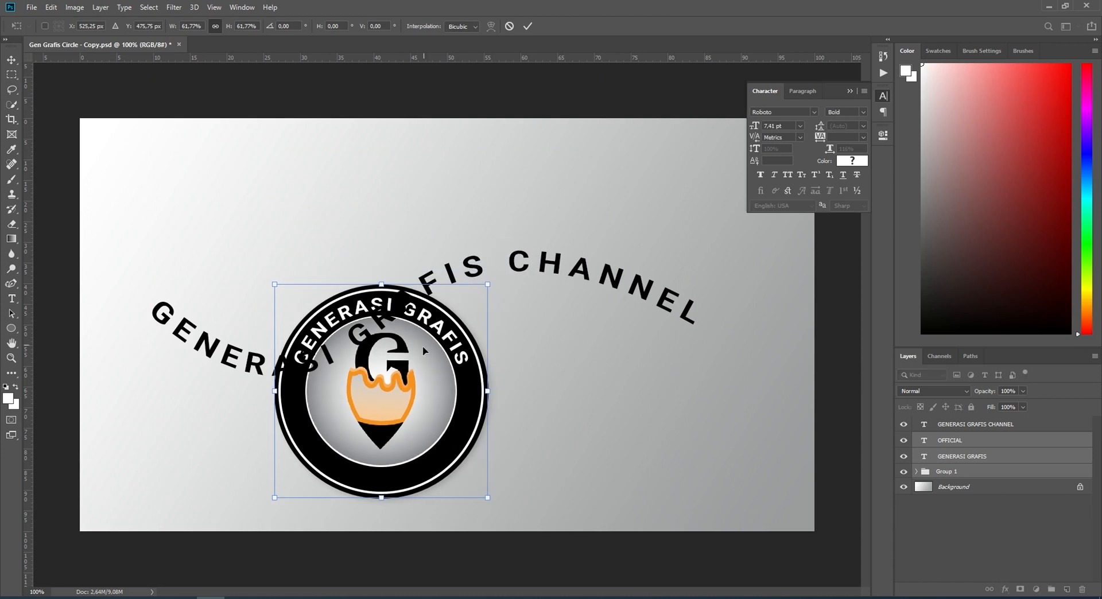
left_click_drag(424, 323, 472, 231)
Step: Move the wavy GENERASI GRAFIS CHANNEL text down so it sits below the round logo
left_click(973, 425)
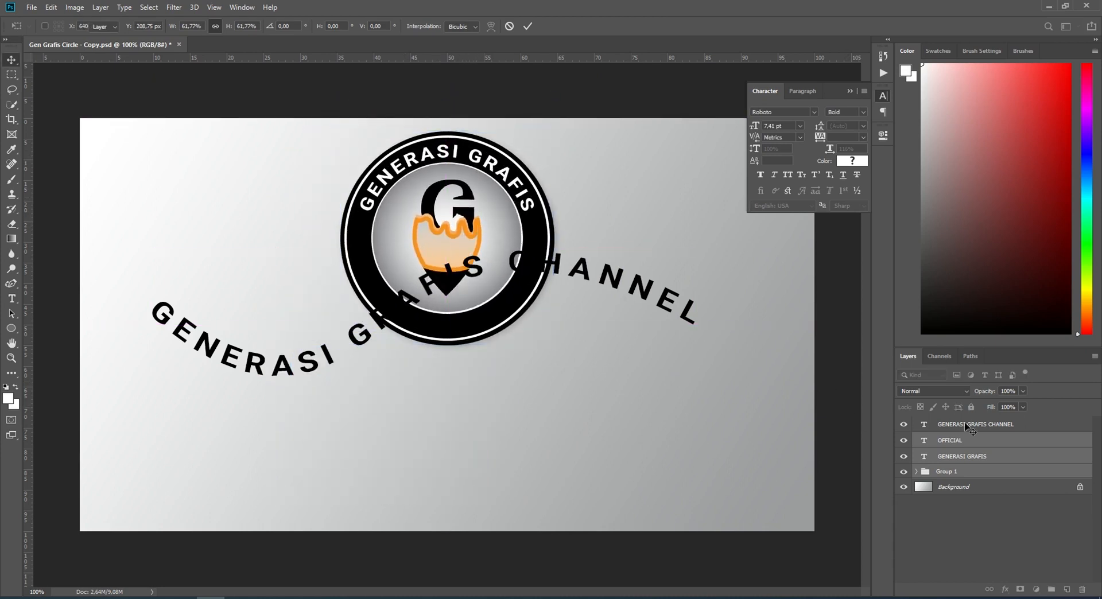
left_click_drag(636, 295, 650, 410)
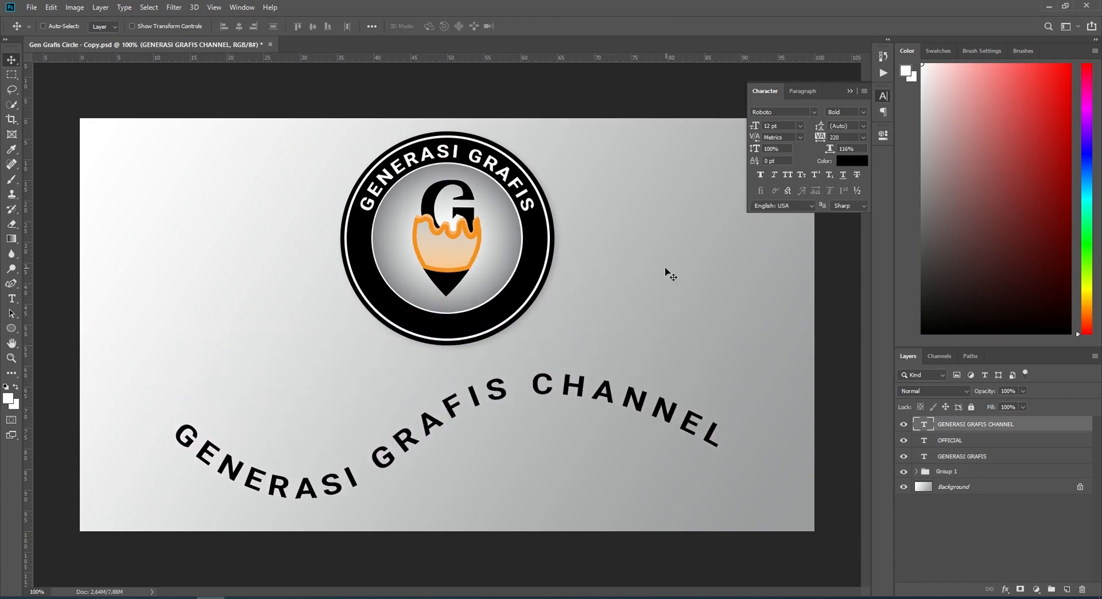